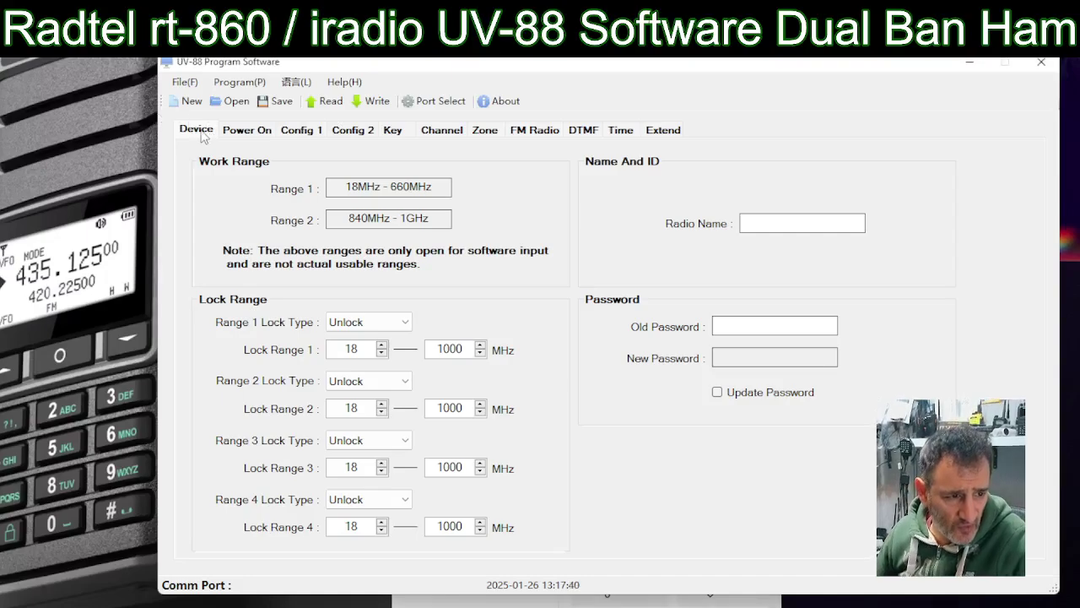
Step: Show the Power On page with the welcome message, startup image and ringtone settings
left_click(247, 133)
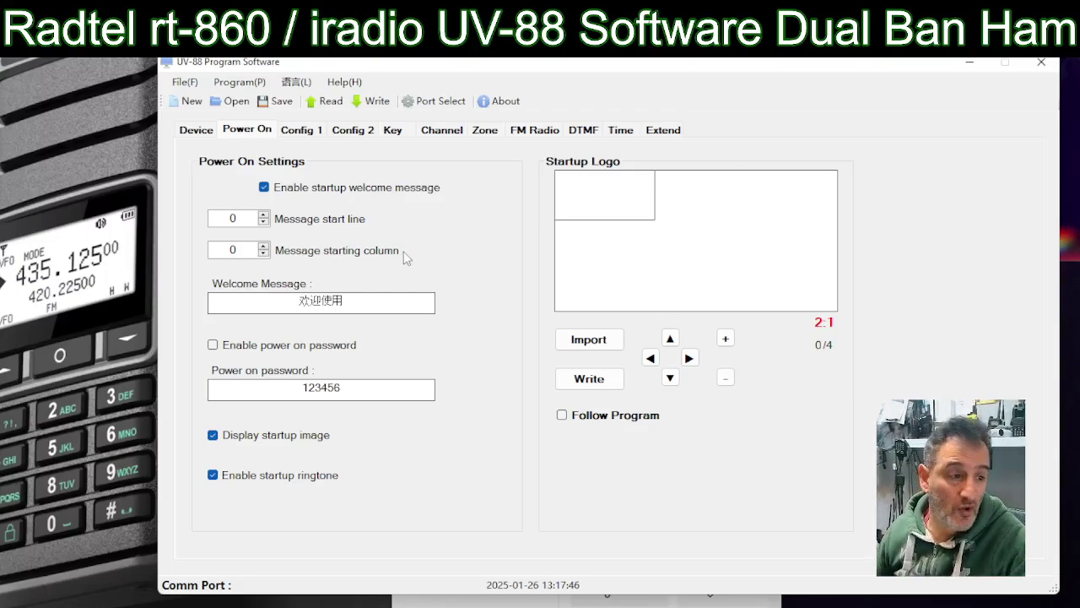
Step: Display the Config 1 Basic Settings 1 page with voice prompt, key beep and scanning options
left_click(314, 134)
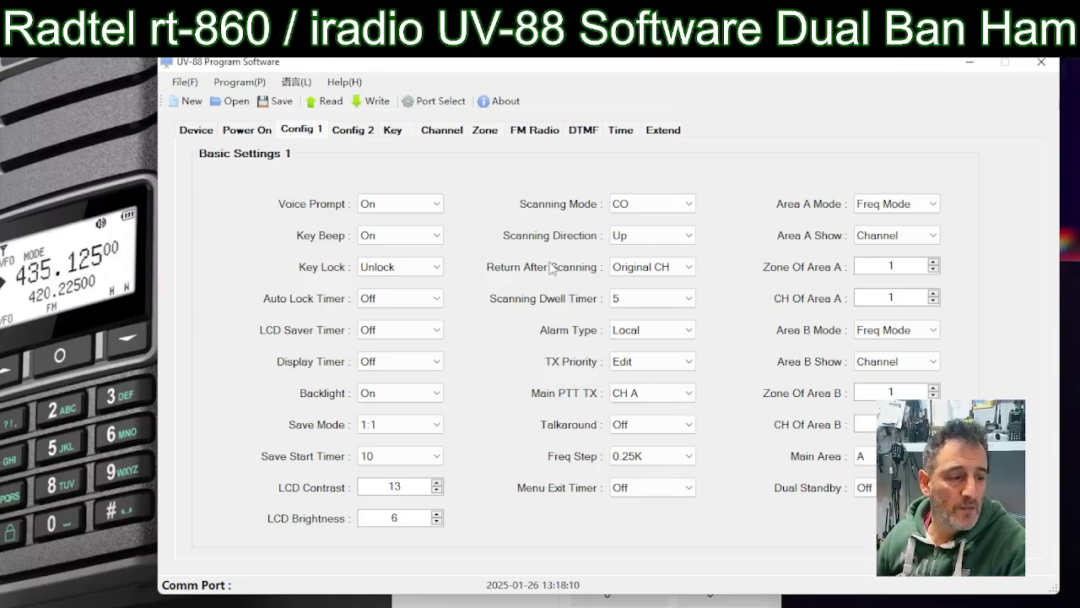
Step: Browse the Config 2, Key, Channel, Zone, FM Radio, DTMF, Time and Extend pages
left_click(353, 131)
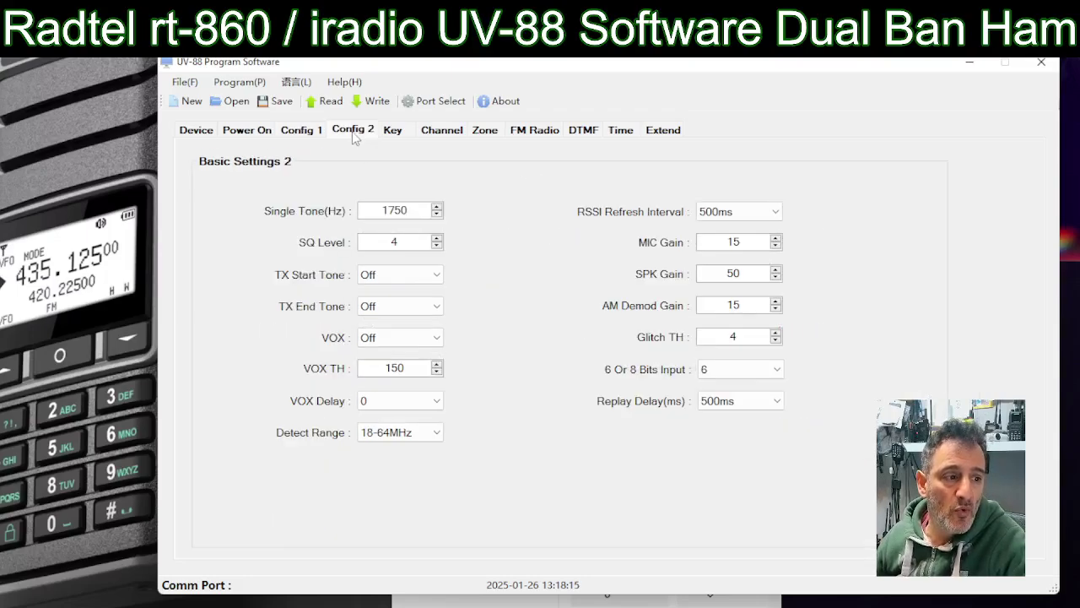
left_click(397, 131)
left_click(449, 132)
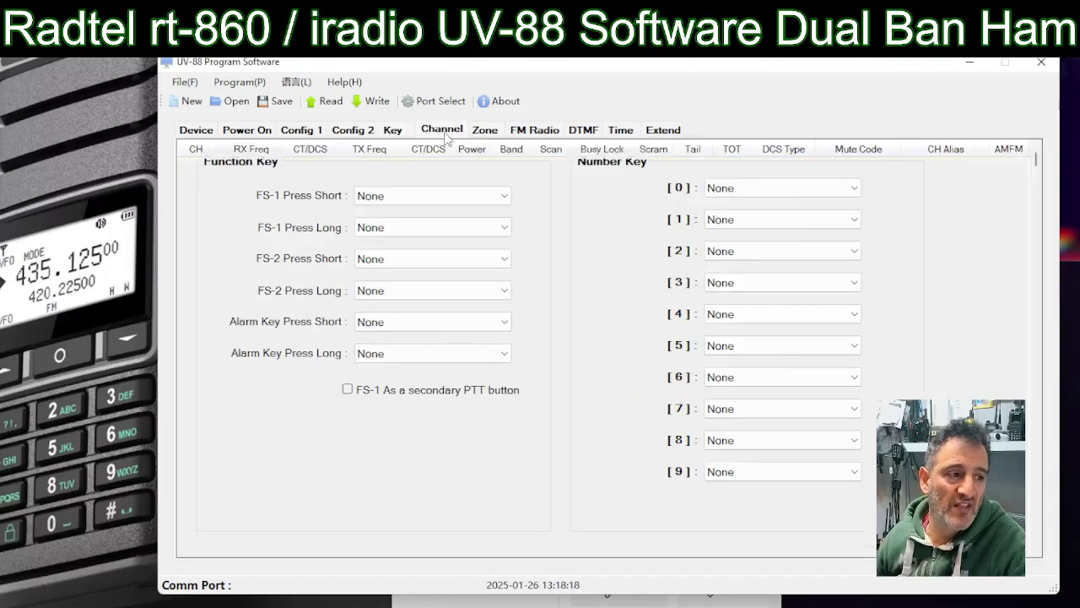
left_click(485, 132)
left_click(528, 133)
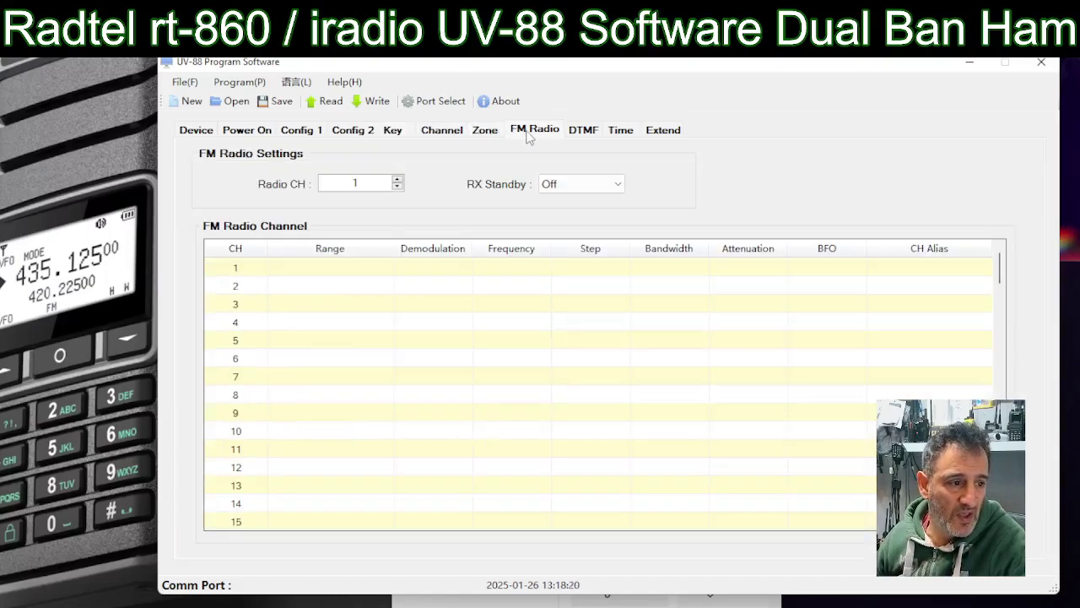
left_click(591, 133)
left_click(625, 133)
left_click(666, 133)
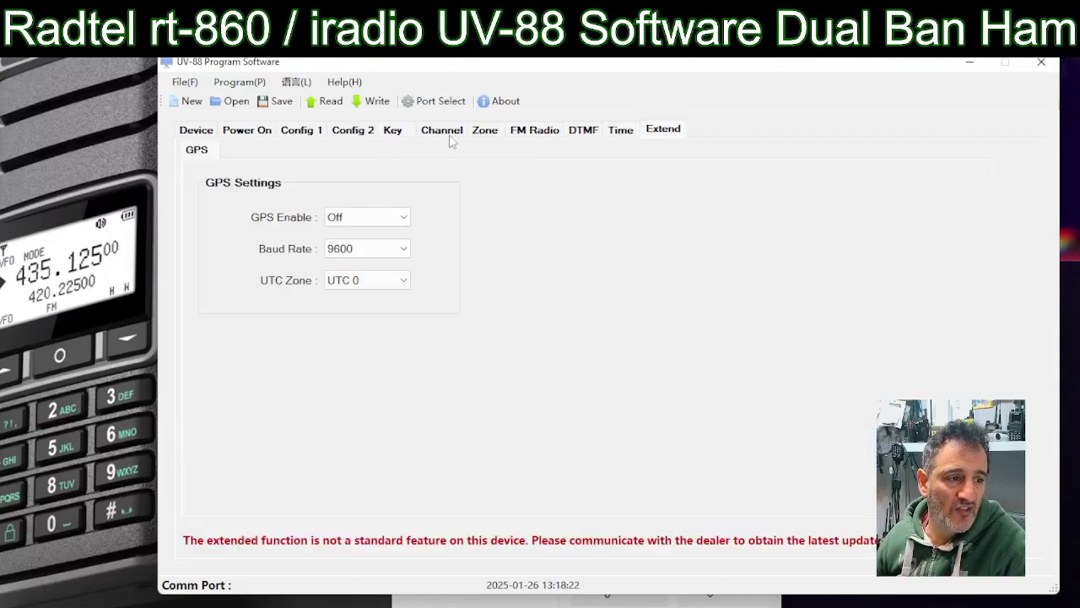
Step: Revisit Config 1 and Config 2, finishing on the Key assignments page
left_click(301, 134)
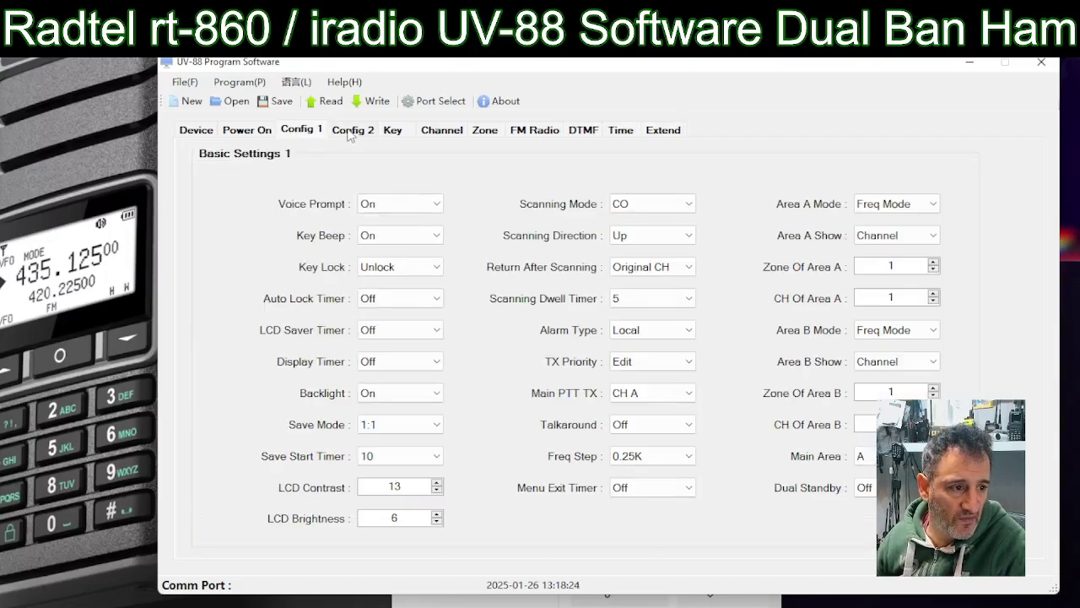
left_click(352, 133)
left_click(301, 135)
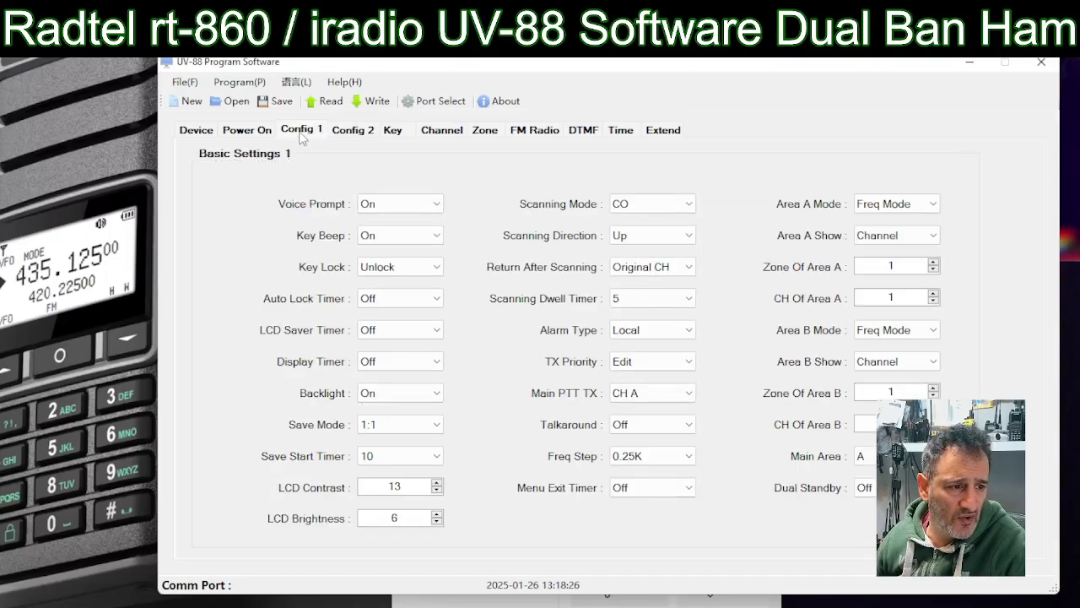
left_click(346, 133)
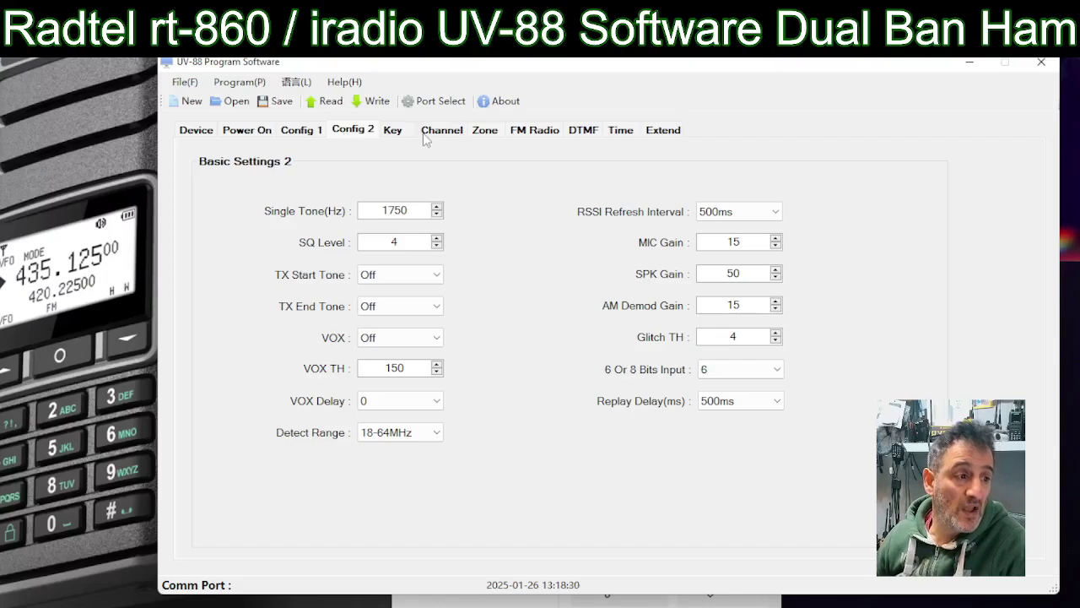
left_click(391, 135)
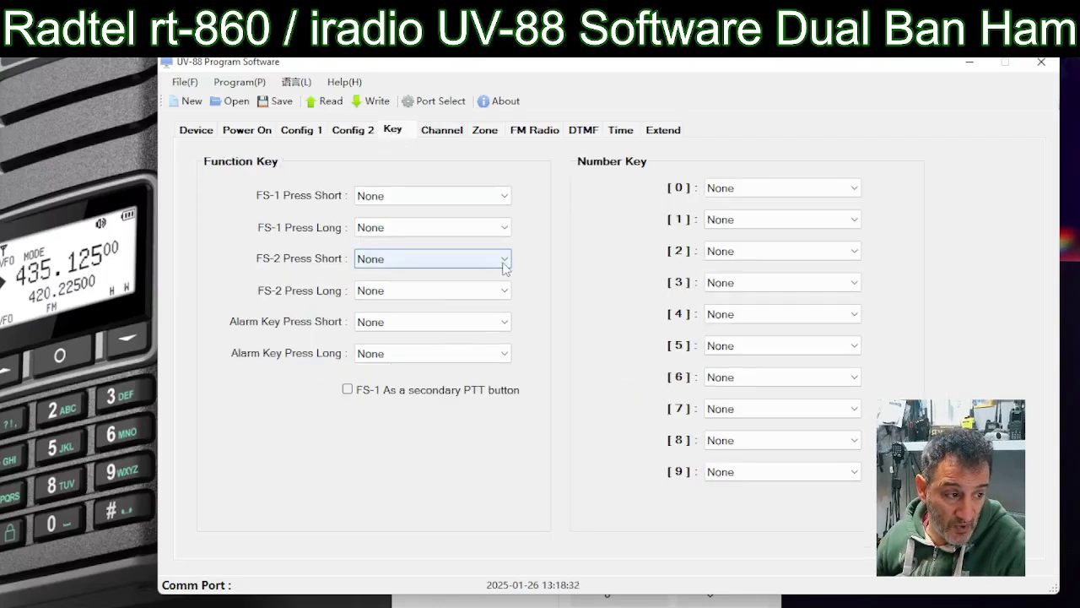
left_click(505, 198)
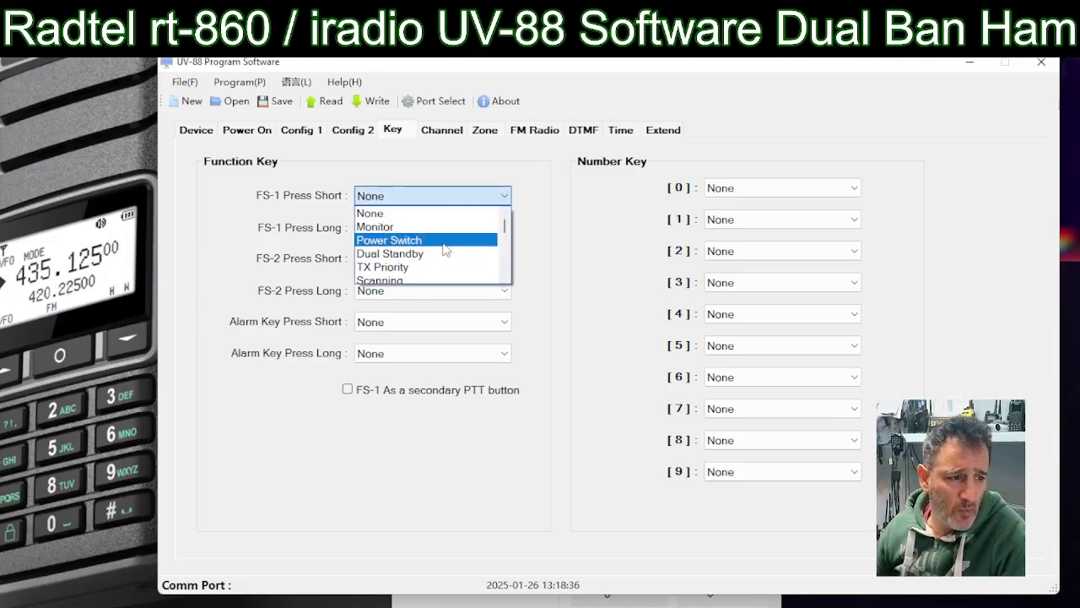
scroll(443, 246, "down", 2)
scroll(445, 249, "up", 1)
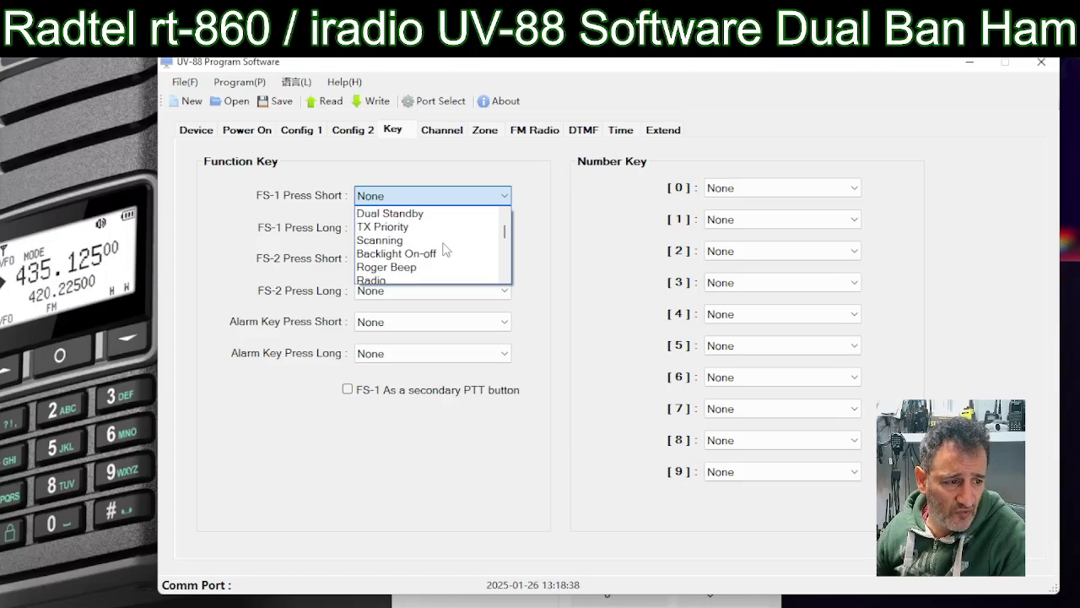
scroll(447, 243, "down", 2)
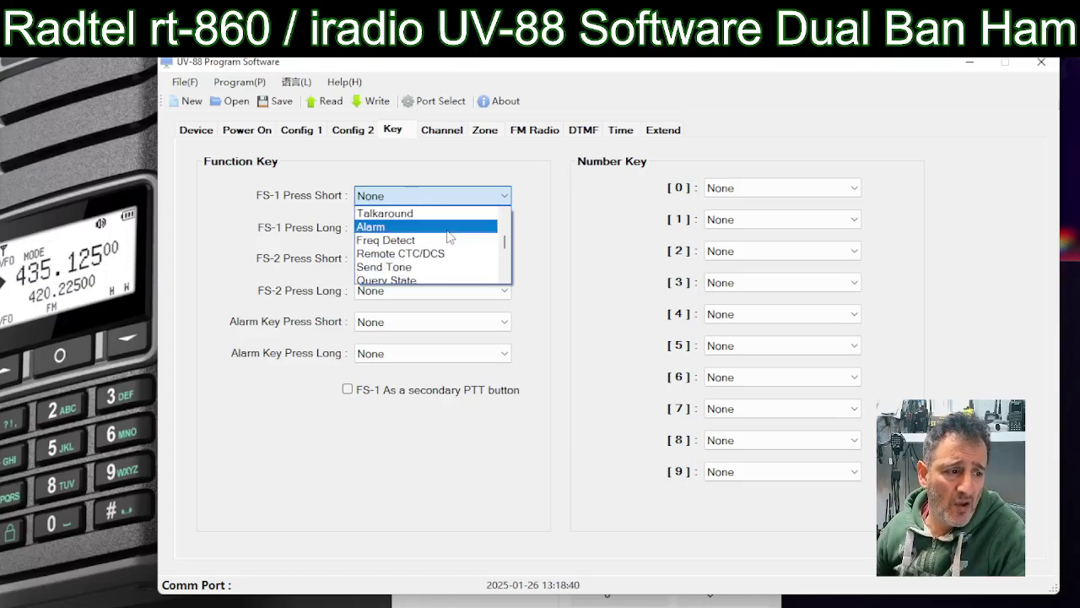
scroll(447, 237, "down", 5)
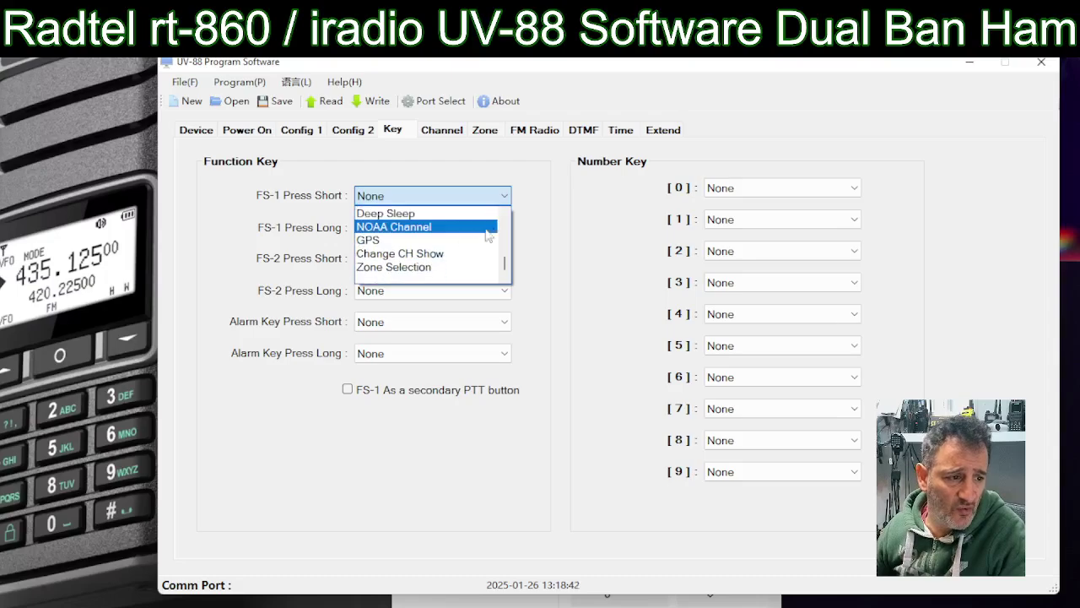
key("Down")
key("Down")
key("Up")
key("Up")
key("Up")
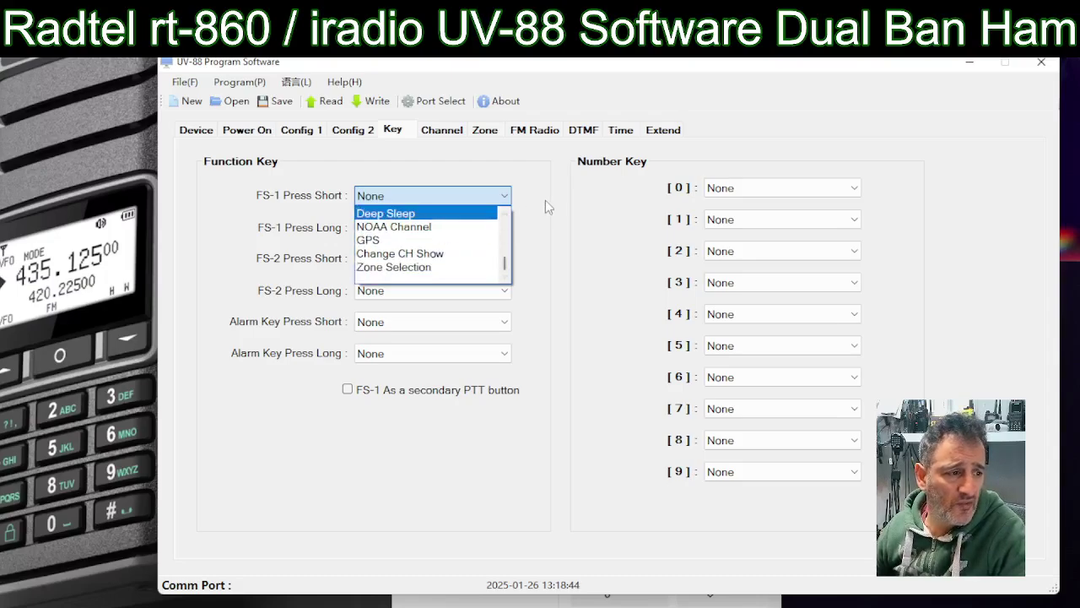
left_click(545, 200)
left_click(503, 196)
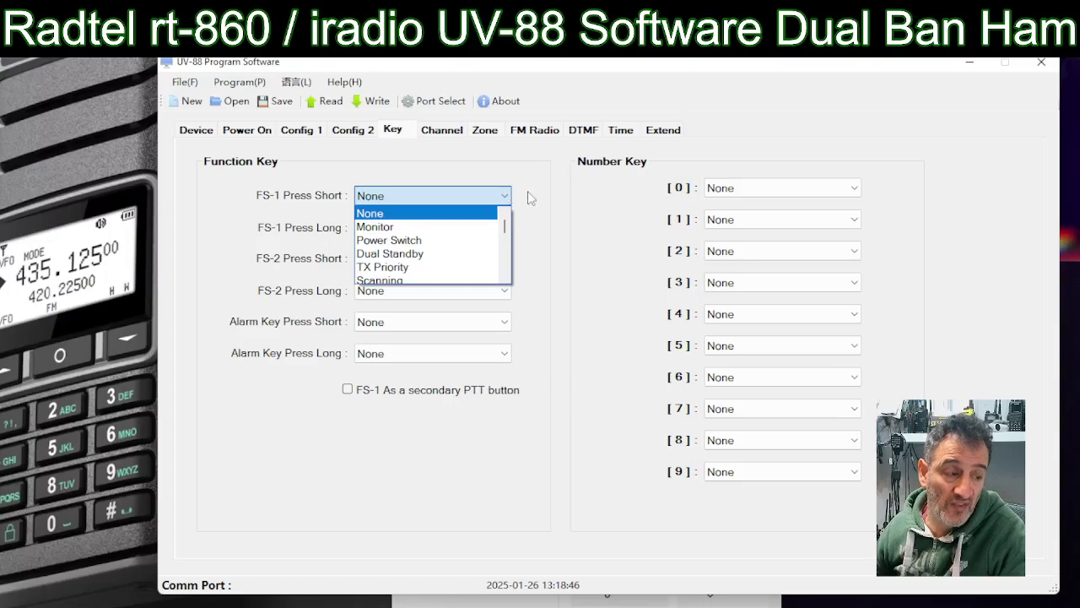
left_click(531, 199)
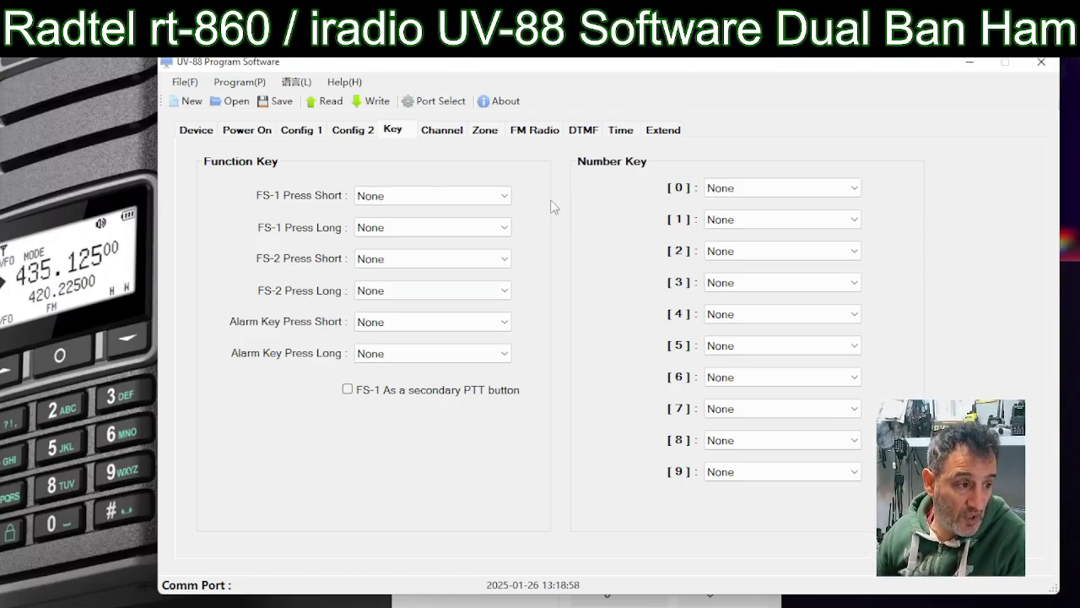
left_click(859, 223)
left_click(858, 221)
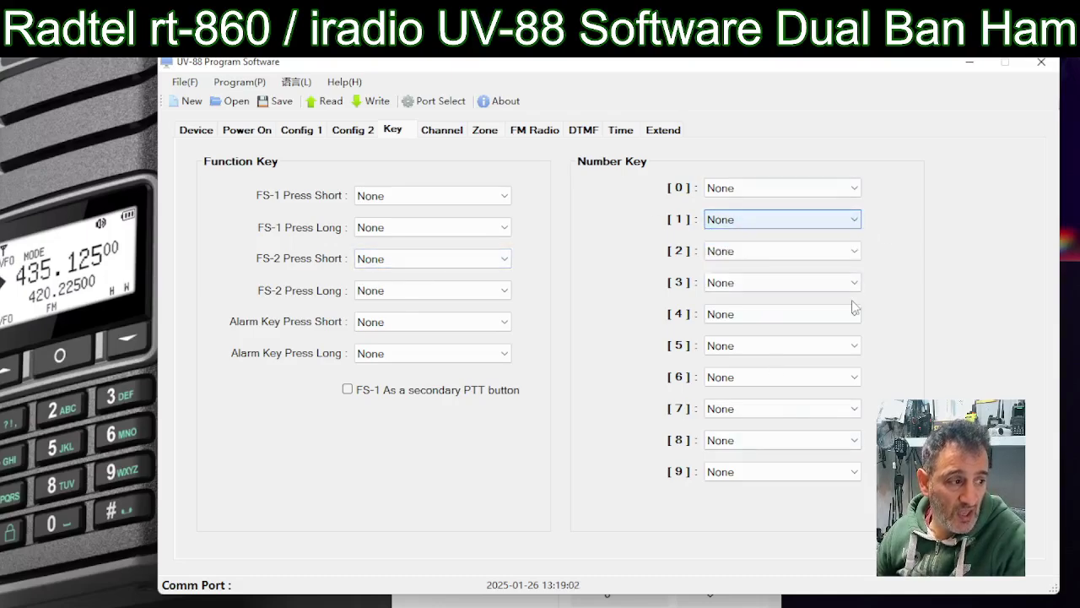
left_click(853, 285)
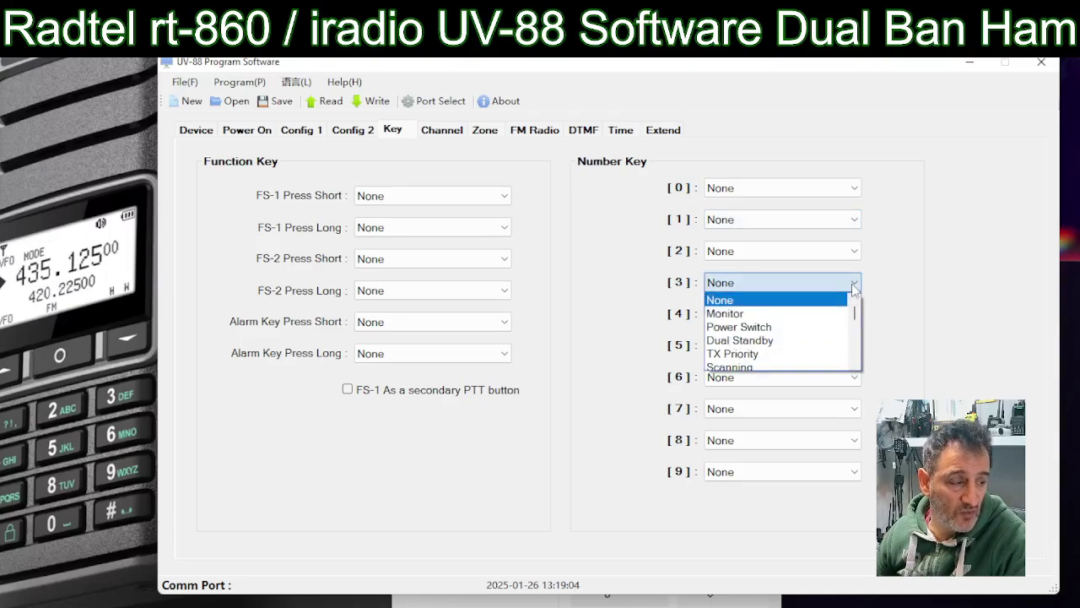
left_click(853, 286)
left_click(854, 315)
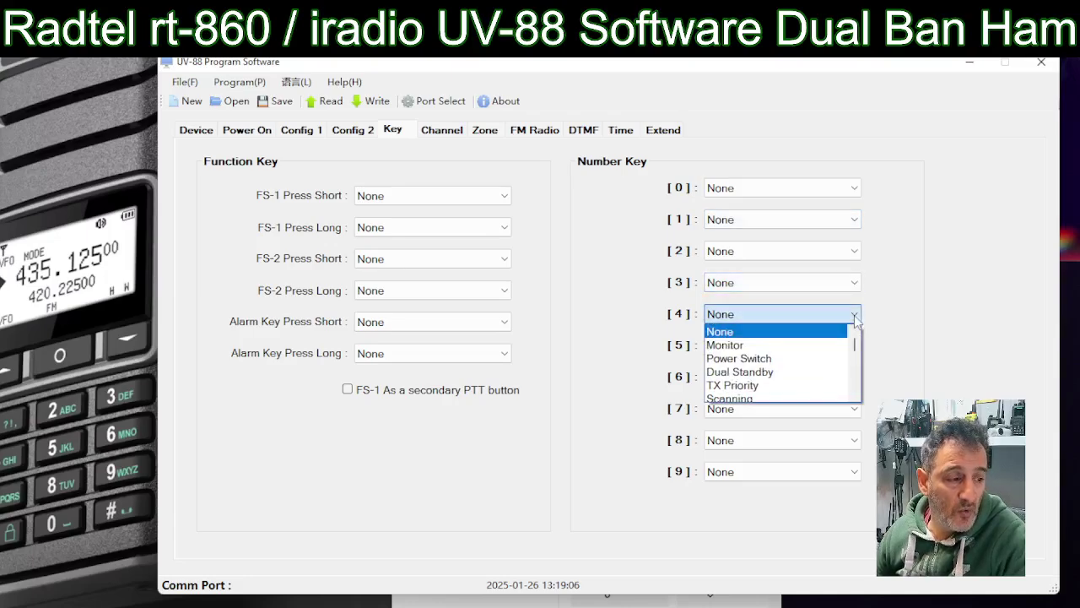
left_click(855, 317)
left_click(854, 409)
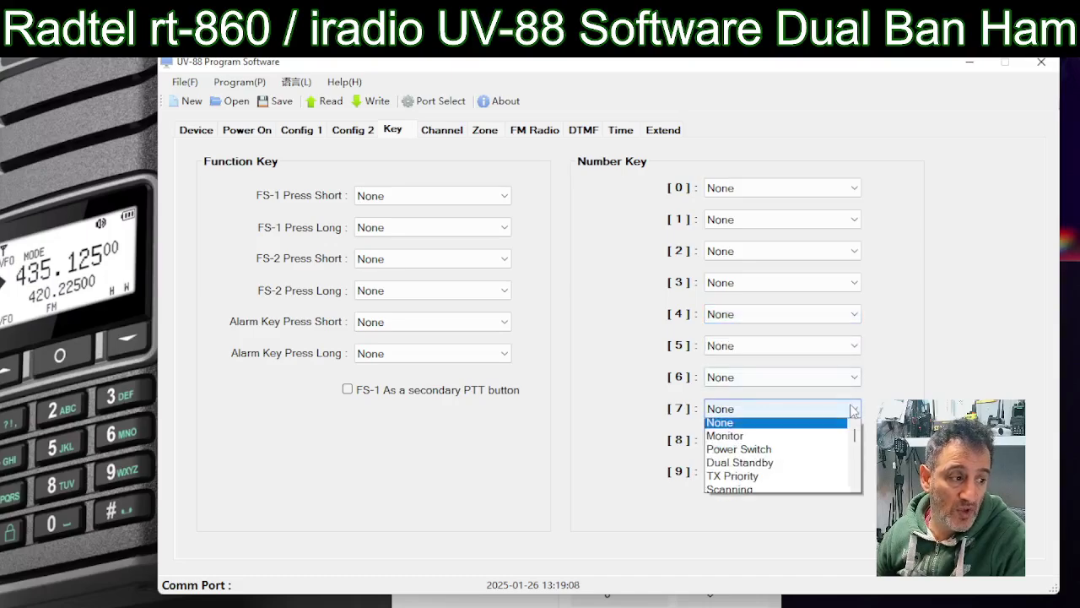
left_click(853, 409)
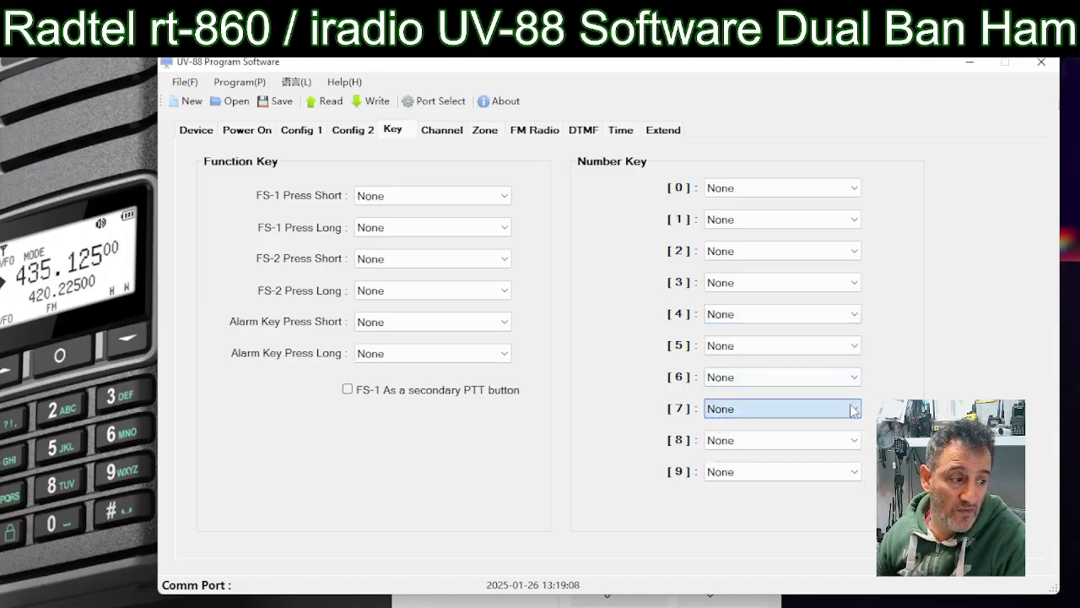
left_click(504, 323)
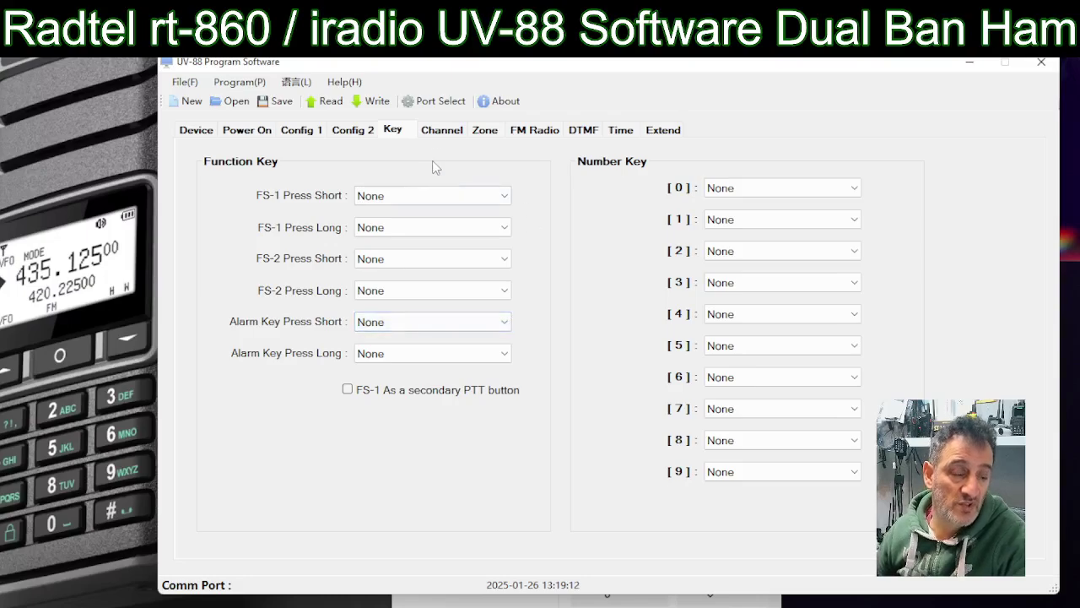
left_click(442, 132)
Step: Set channel 1's receive frequency to 145.600 and its receive tone to 94.8
left_click(253, 168)
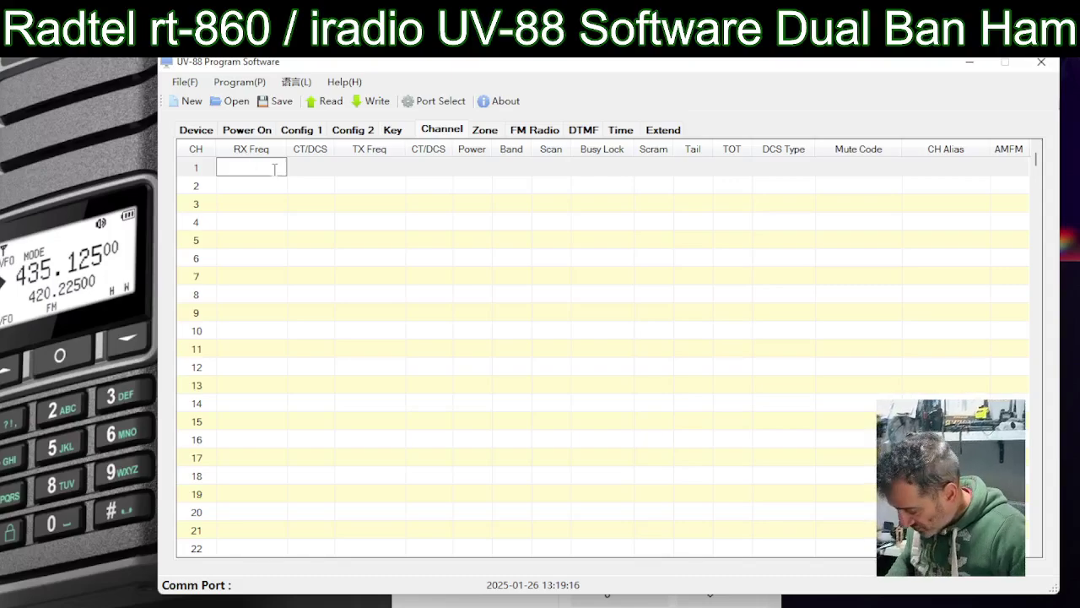
type("145.600")
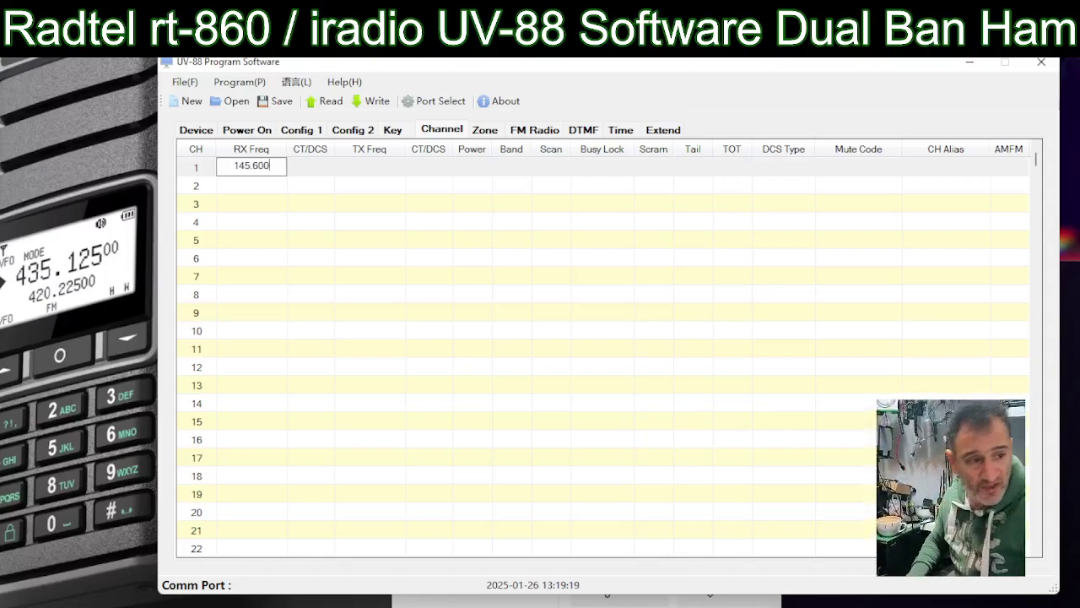
left_click(329, 168)
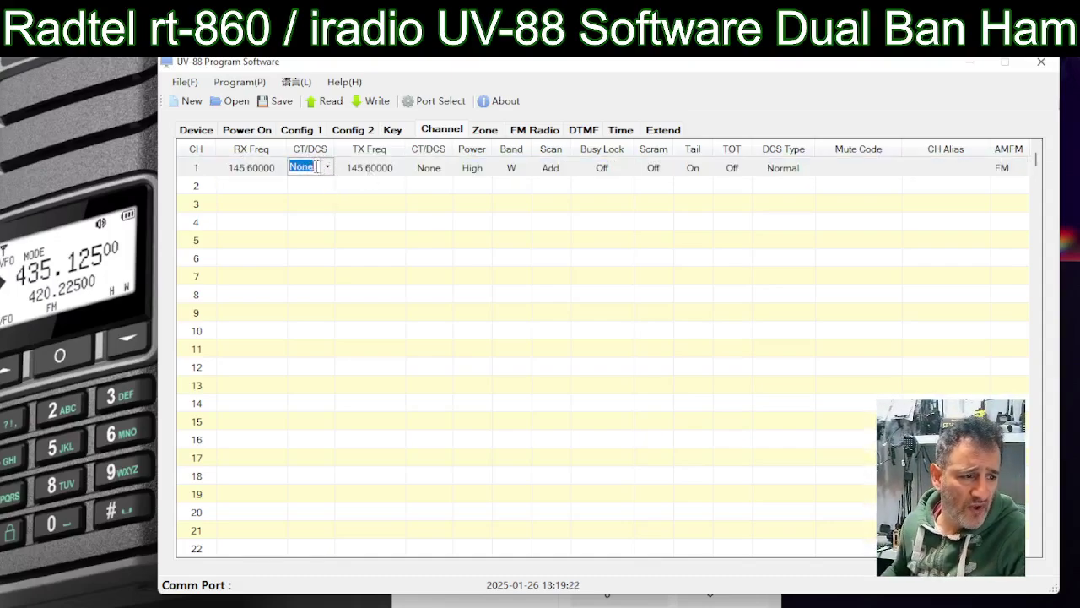
left_click(328, 167)
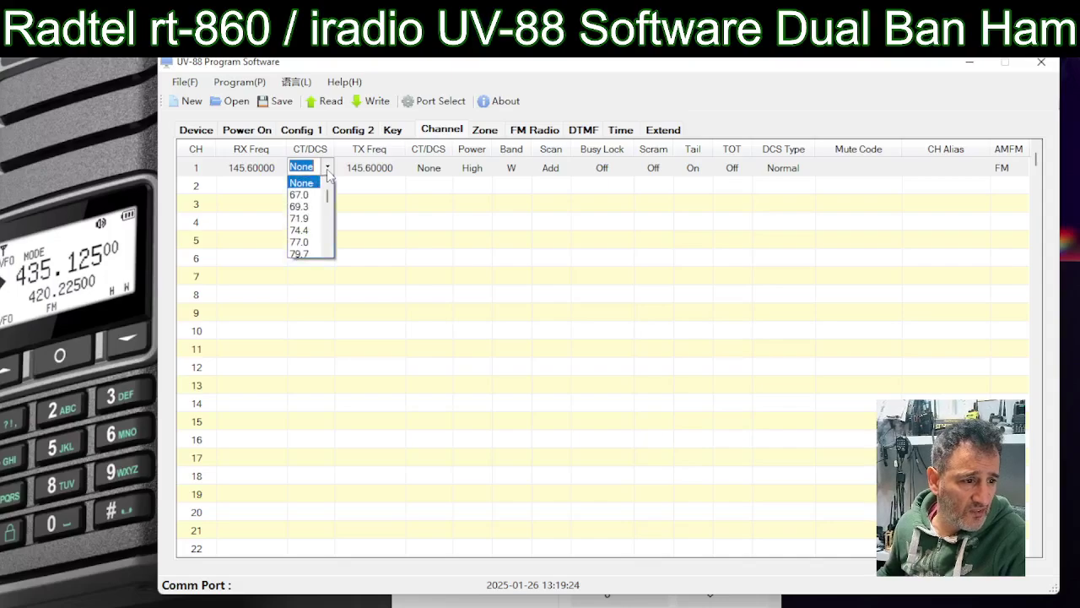
scroll(327, 226, "down", 1)
scroll(327, 226, "down", 10)
scroll(320, 228, "up", 10)
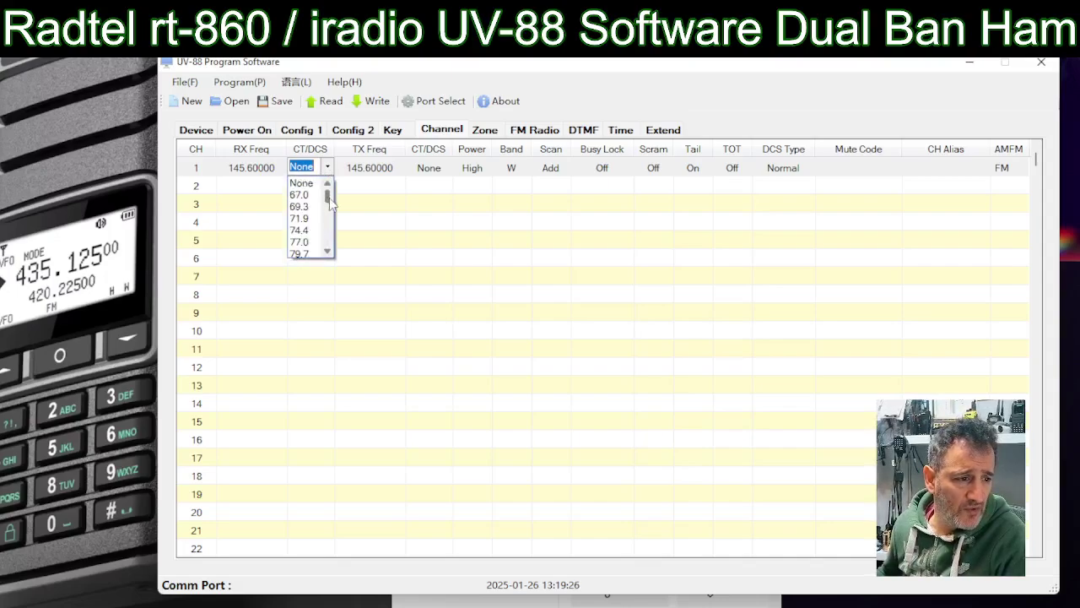
scroll(312, 240, "down", 1)
scroll(312, 240, "down", 2)
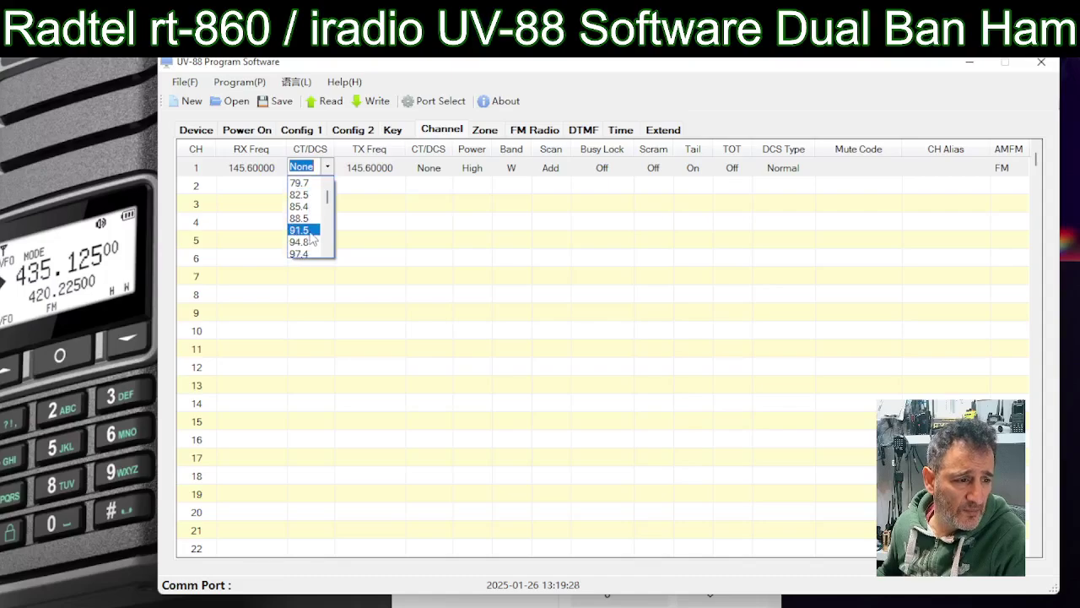
left_click(311, 241)
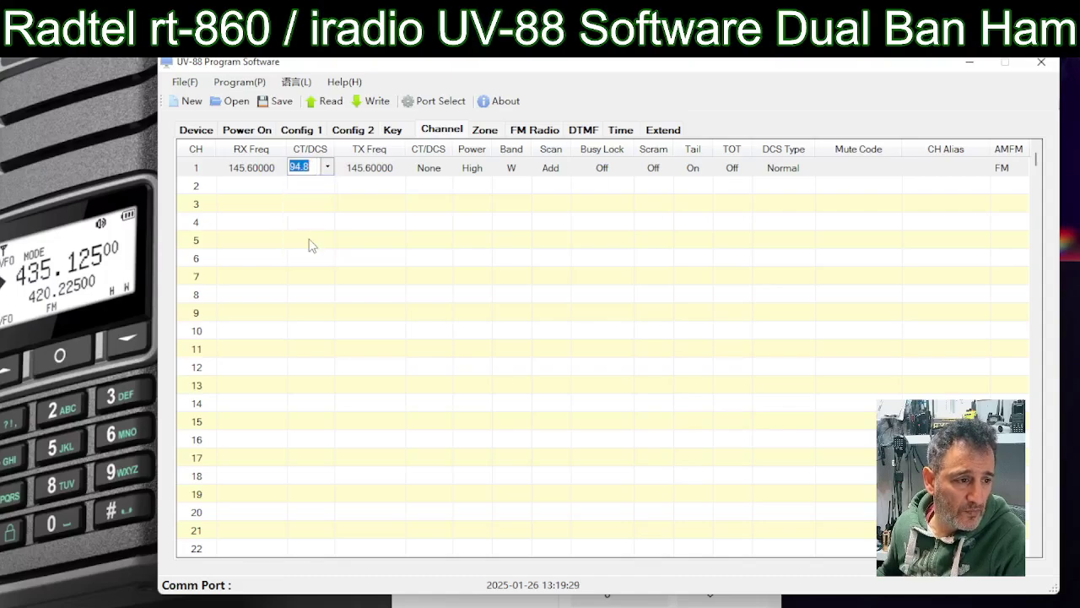
Step: Change channel 1's transmit frequency to 145.10000, keeping the 94.8 transmit tone
left_click(380, 169)
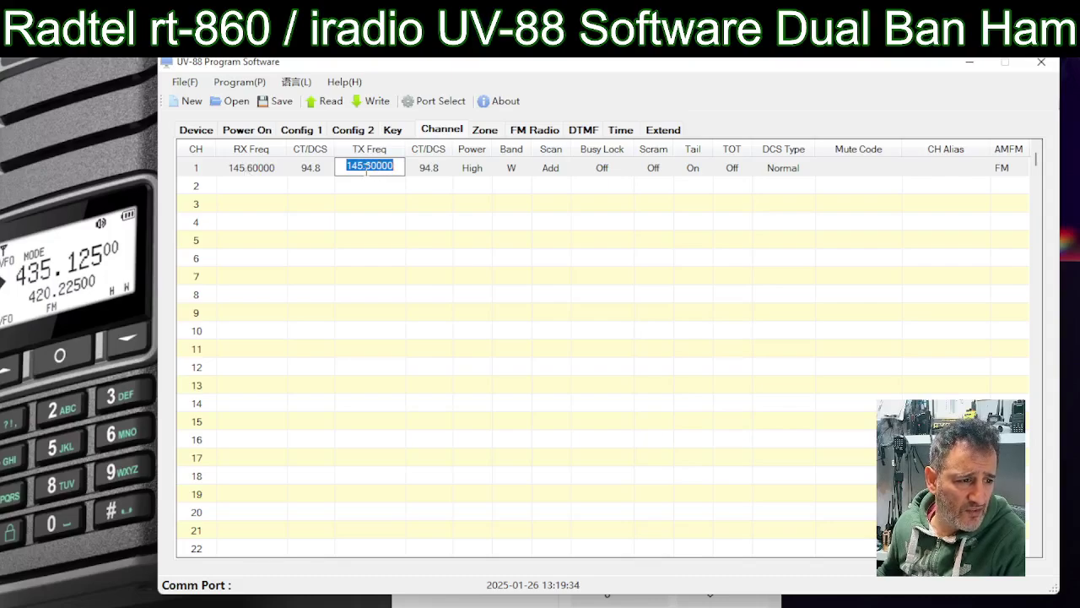
left_click(366, 169)
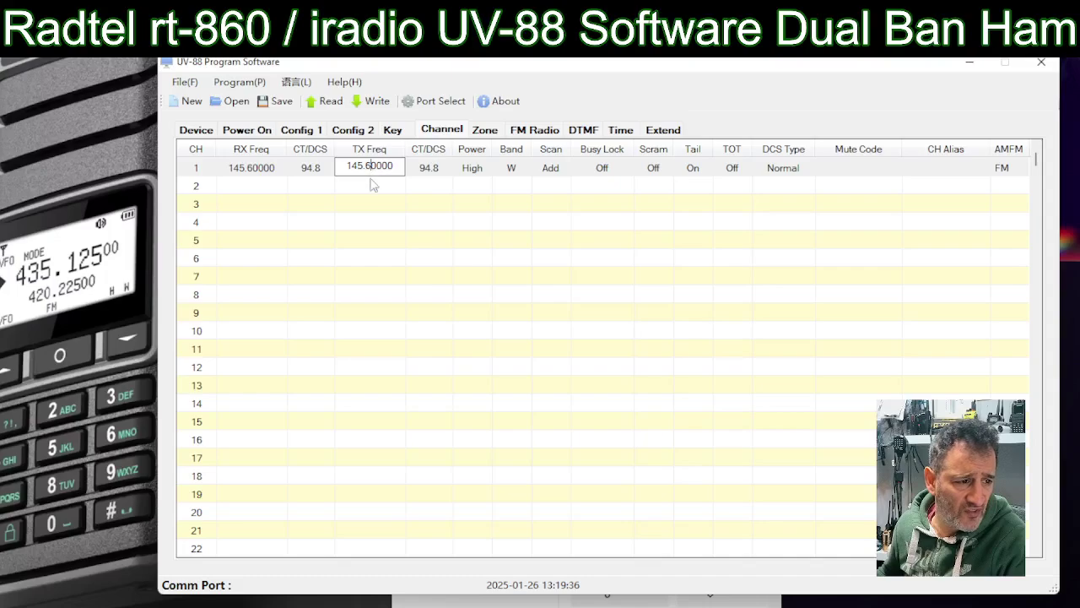
key("Delete")
type("1")
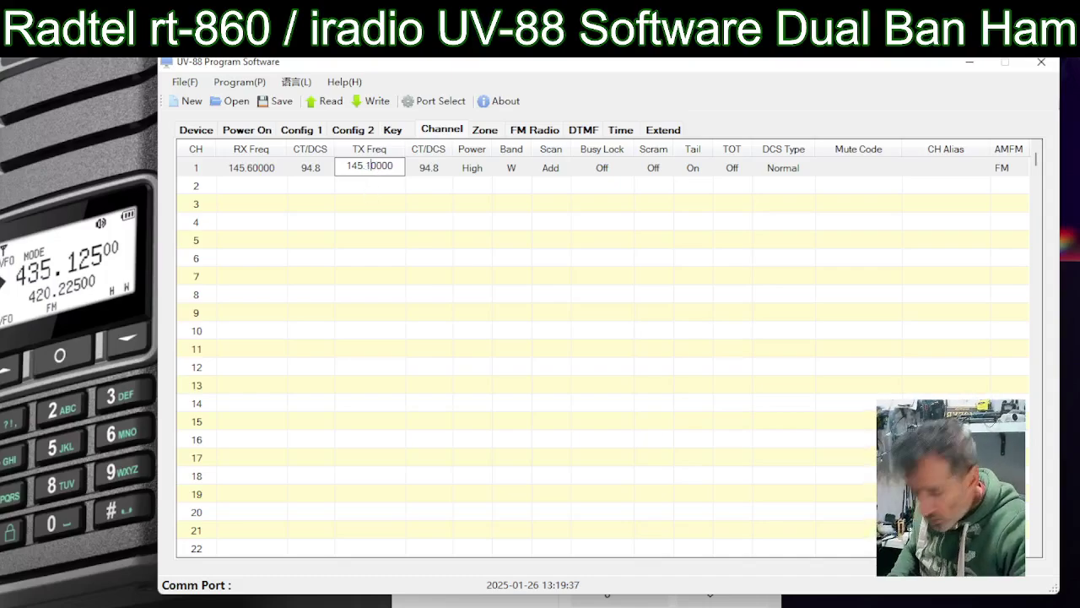
left_click(439, 172)
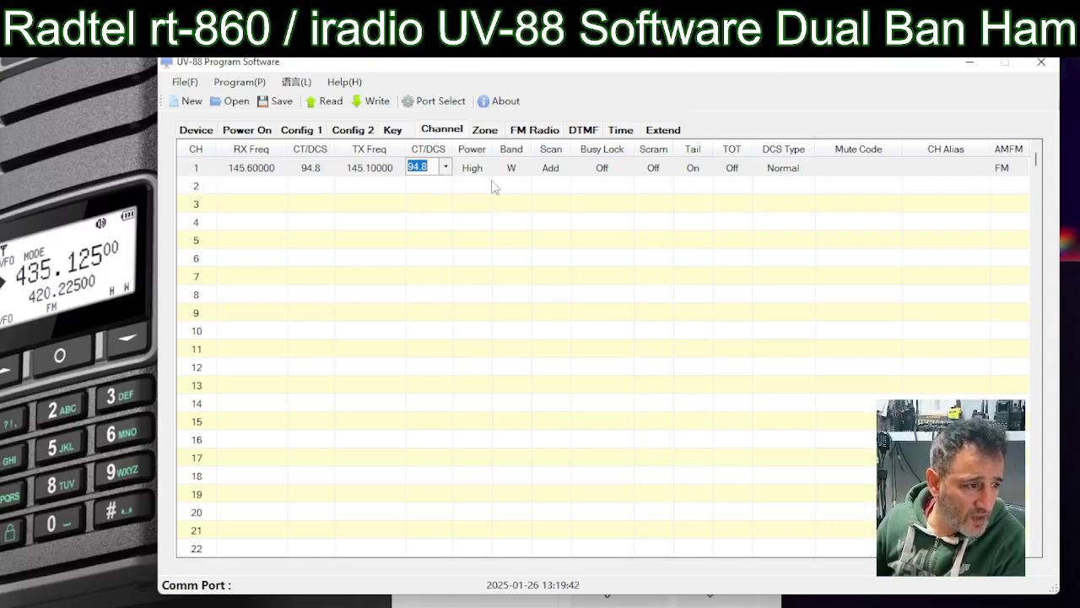
left_click(948, 166)
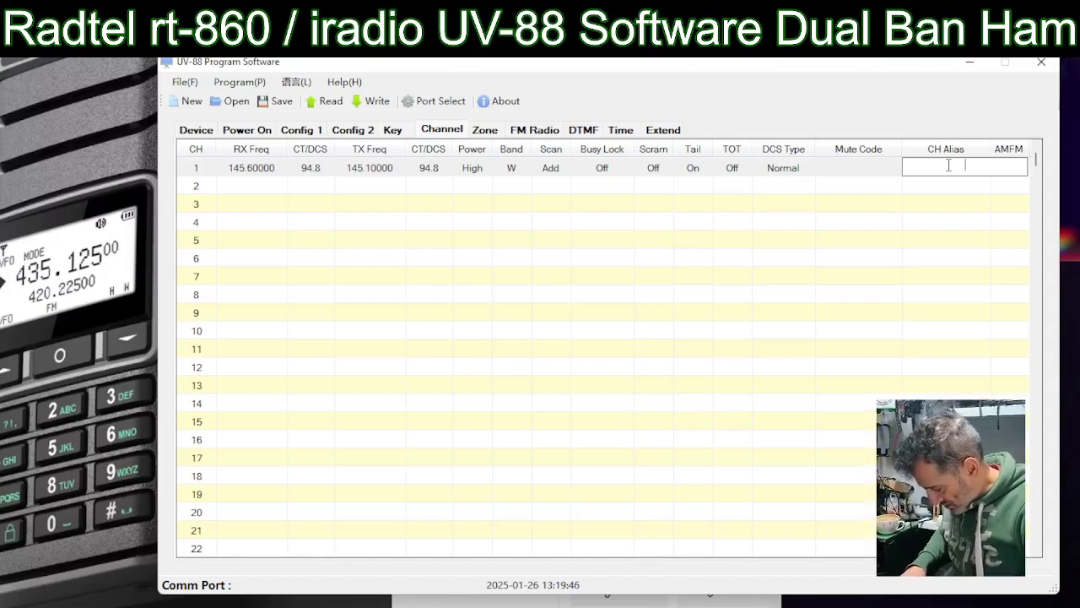
Step: Enter GB3WR in channel 1's CH Alias cell and commit it
type("GB3")
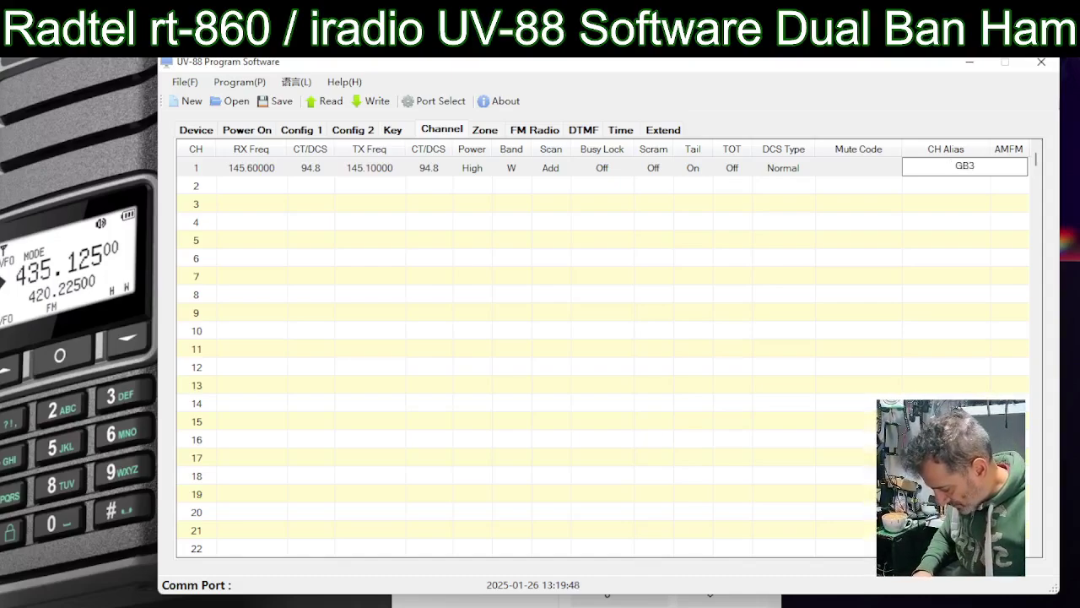
type("WR")
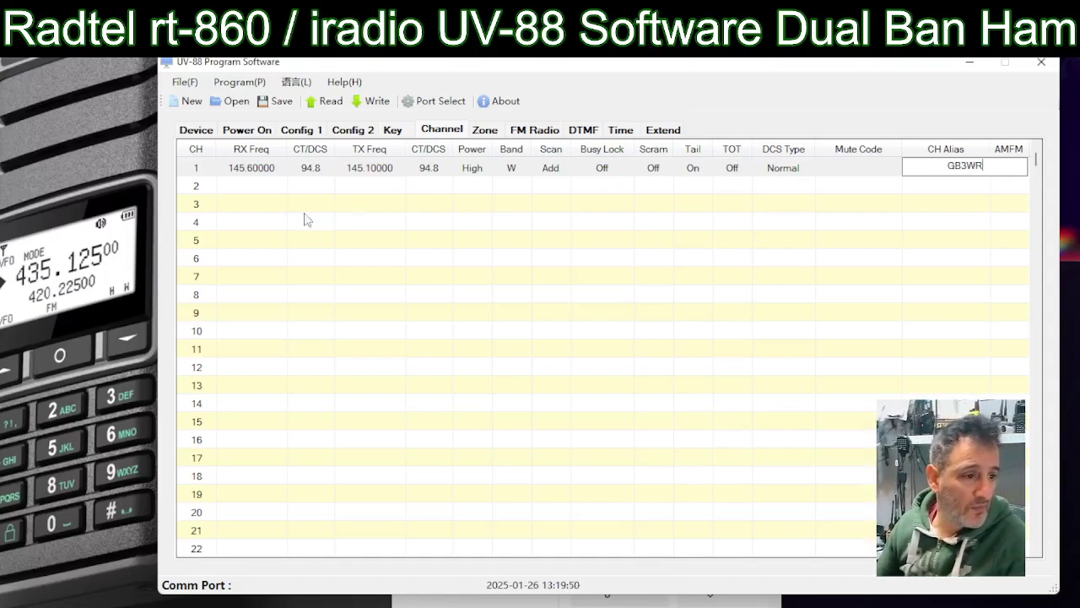
left_click(263, 185)
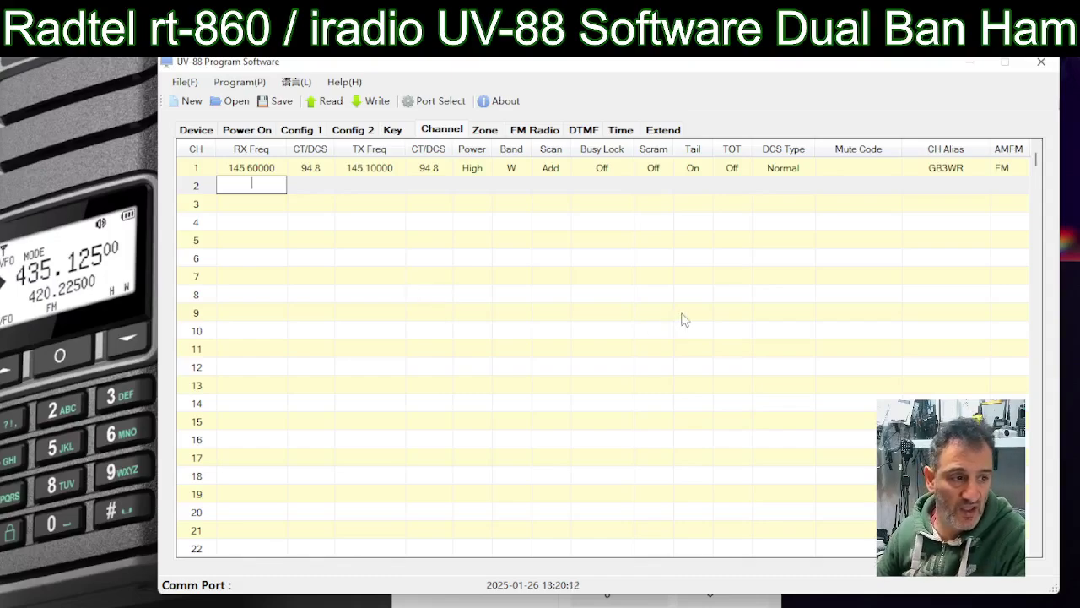
Step: Keep COM1 as the communication port and go to the Zone page
left_click(453, 102)
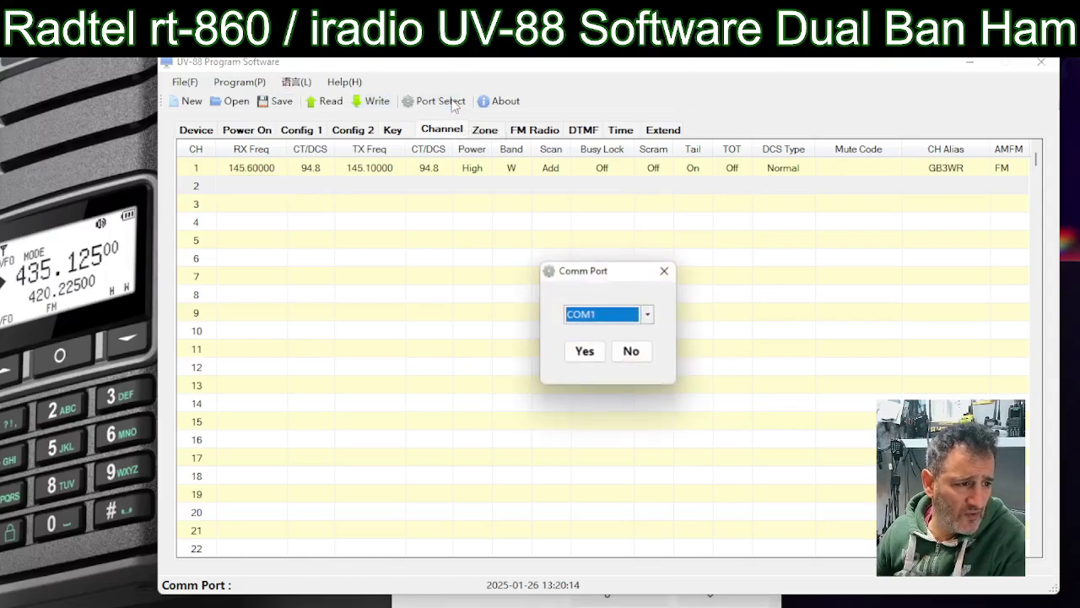
left_click(646, 313)
left_click(590, 327)
left_click(665, 270)
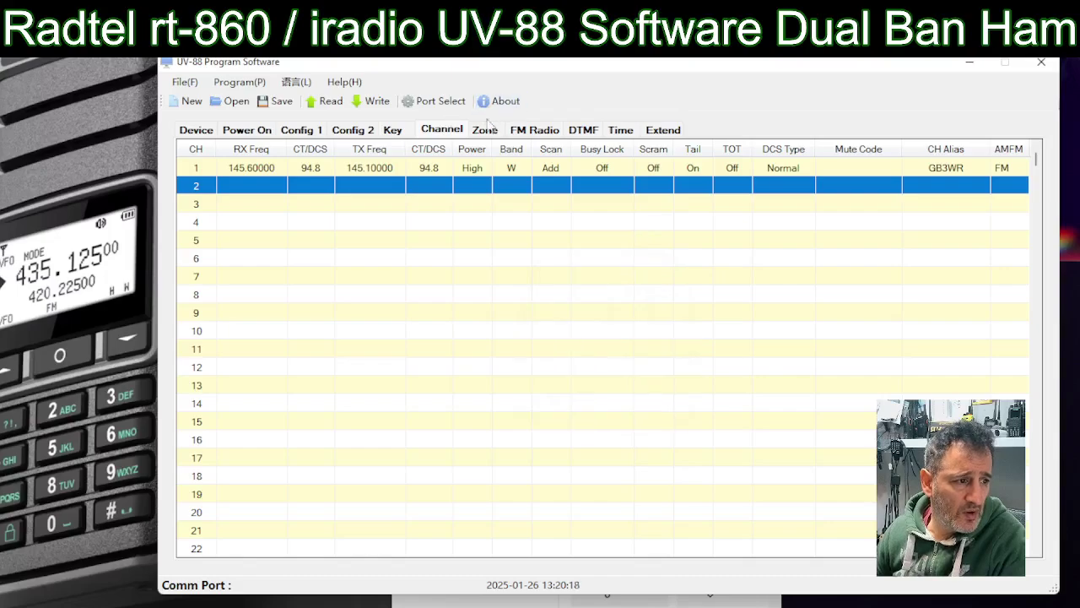
left_click(478, 134)
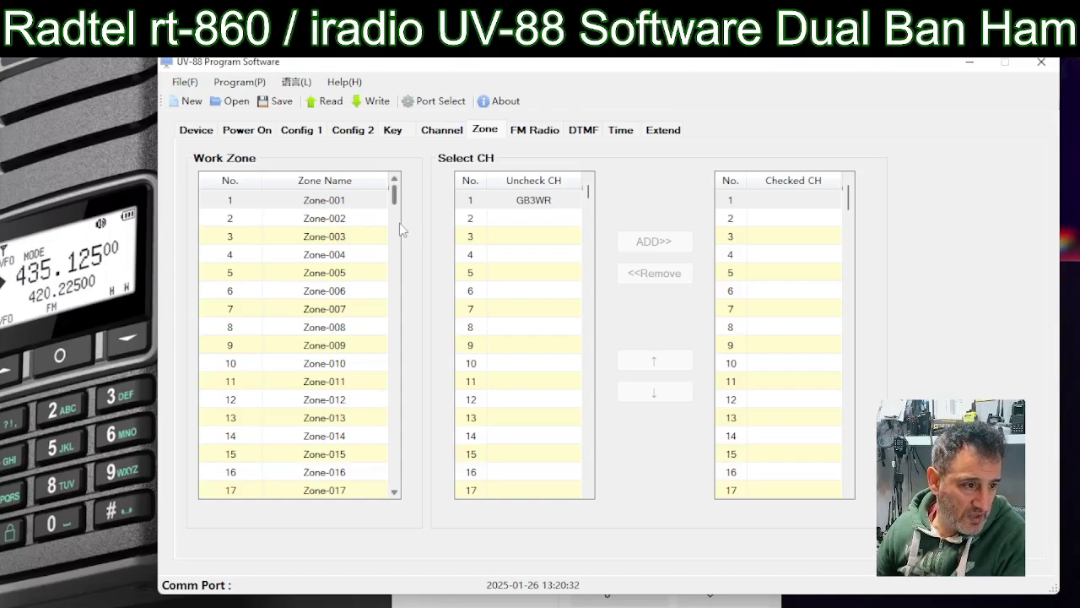
Step: Move channel GB3WR from the unchecked list into Zone-001's channels
double_click(331, 202)
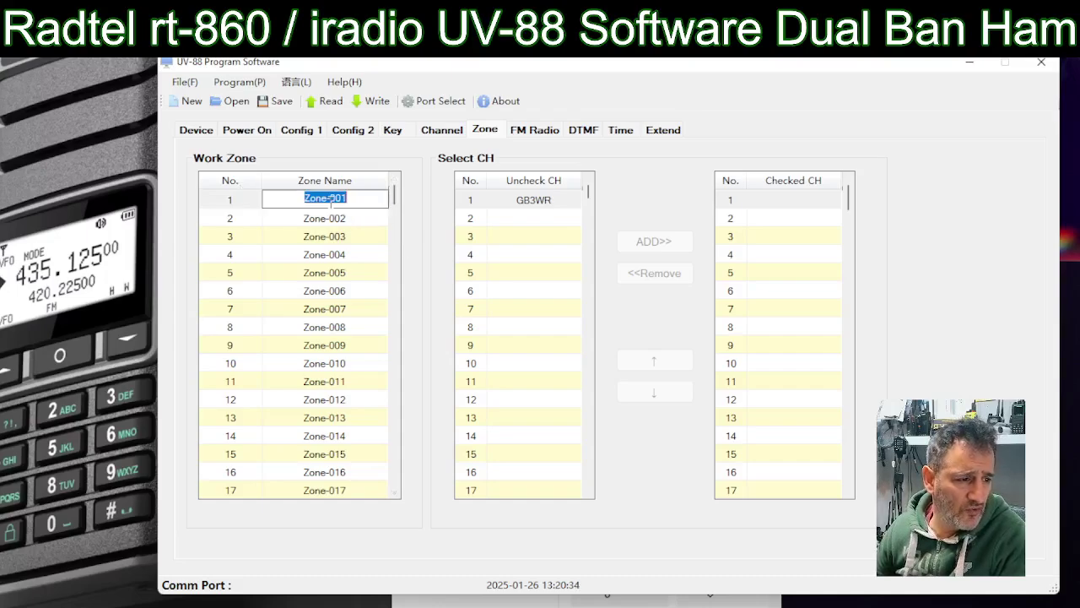
left_click(528, 200)
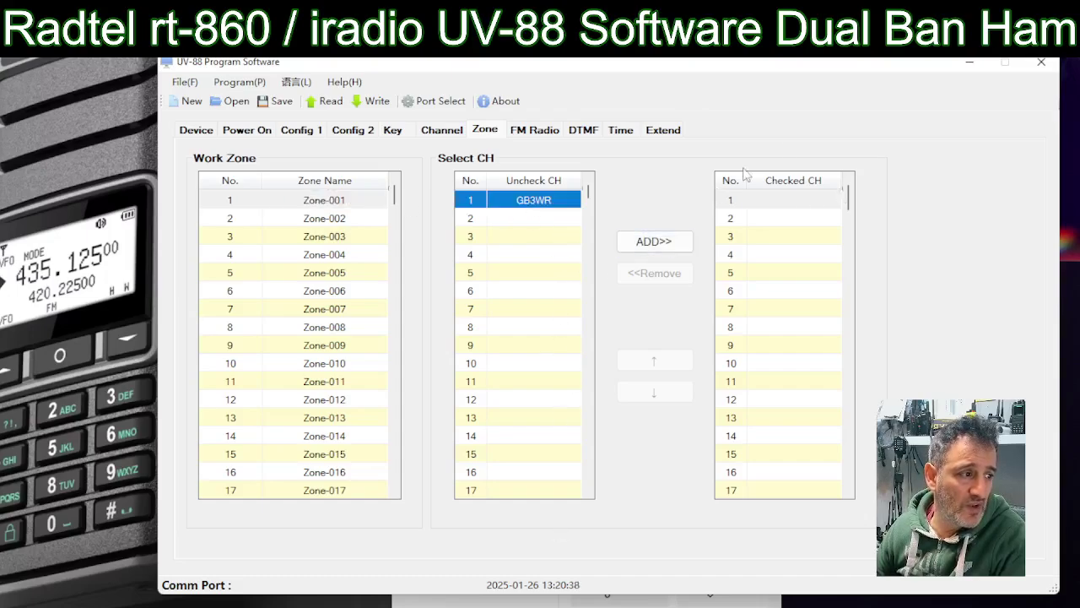
left_click(669, 244)
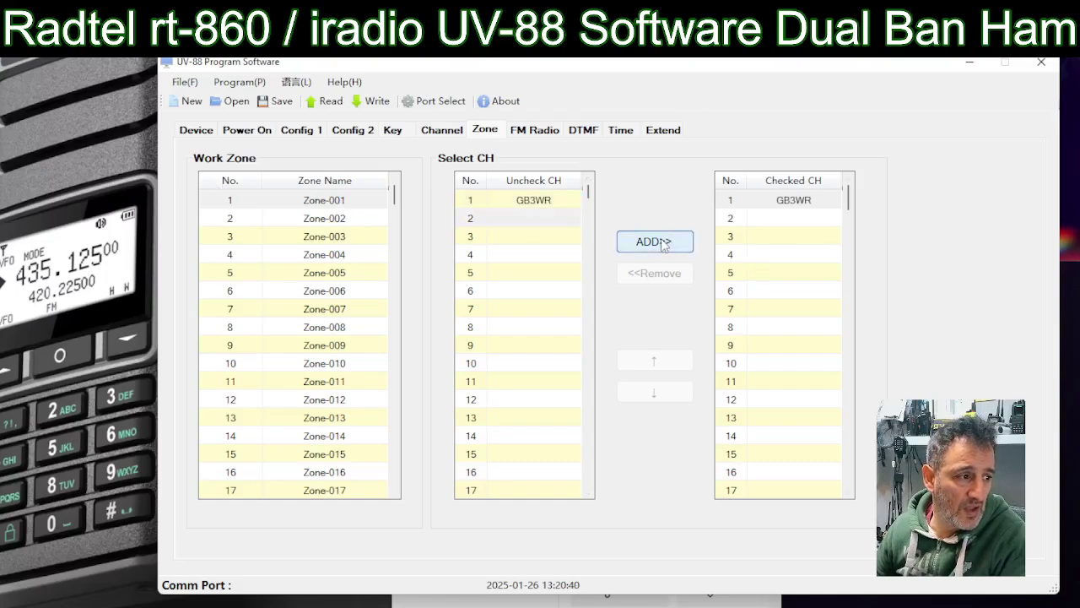
double_click(329, 218)
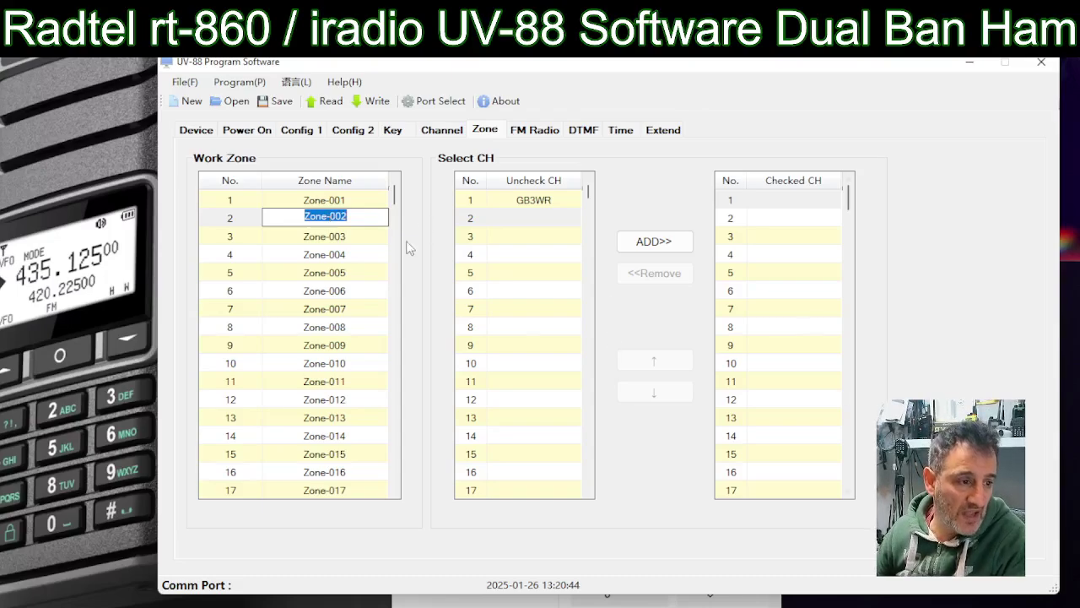
Step: Name zones 1, 2 and 3 REPEATERS, PMR and AIRBAND
double_click(326, 203)
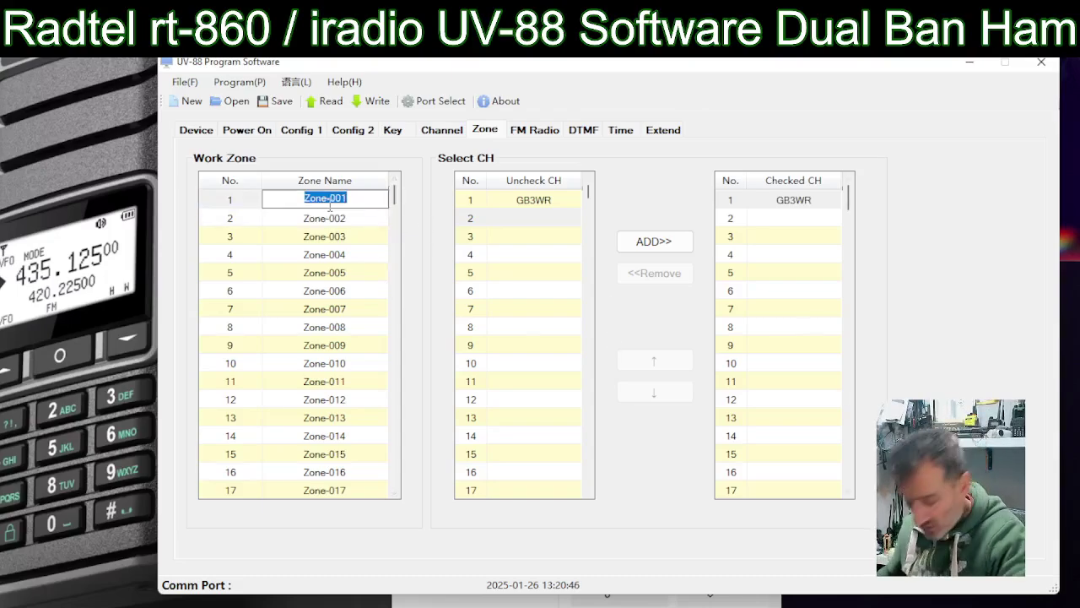
type("REPE")
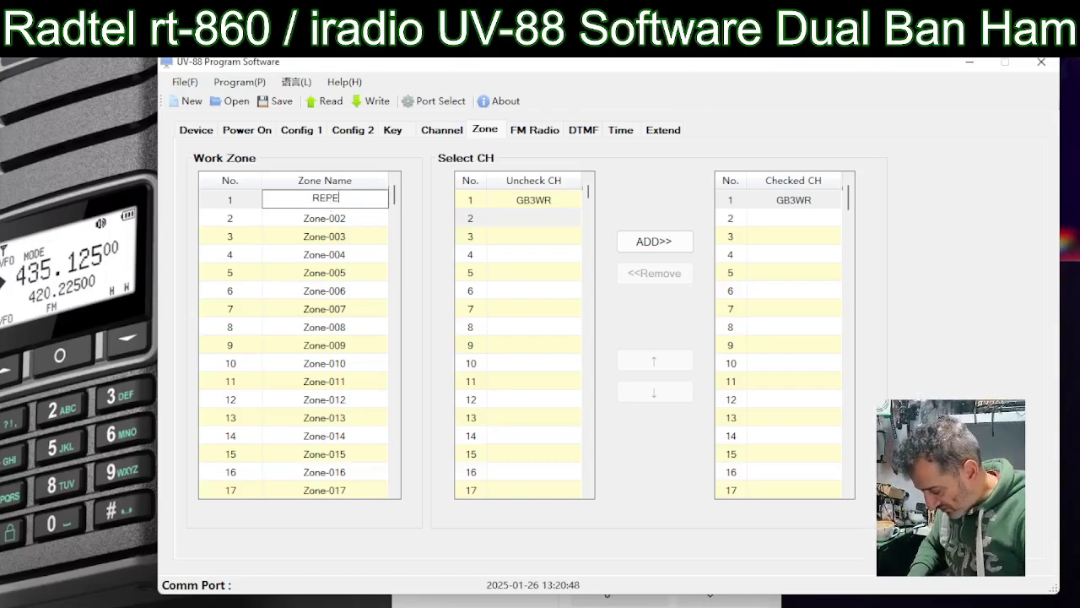
type("ATERS")
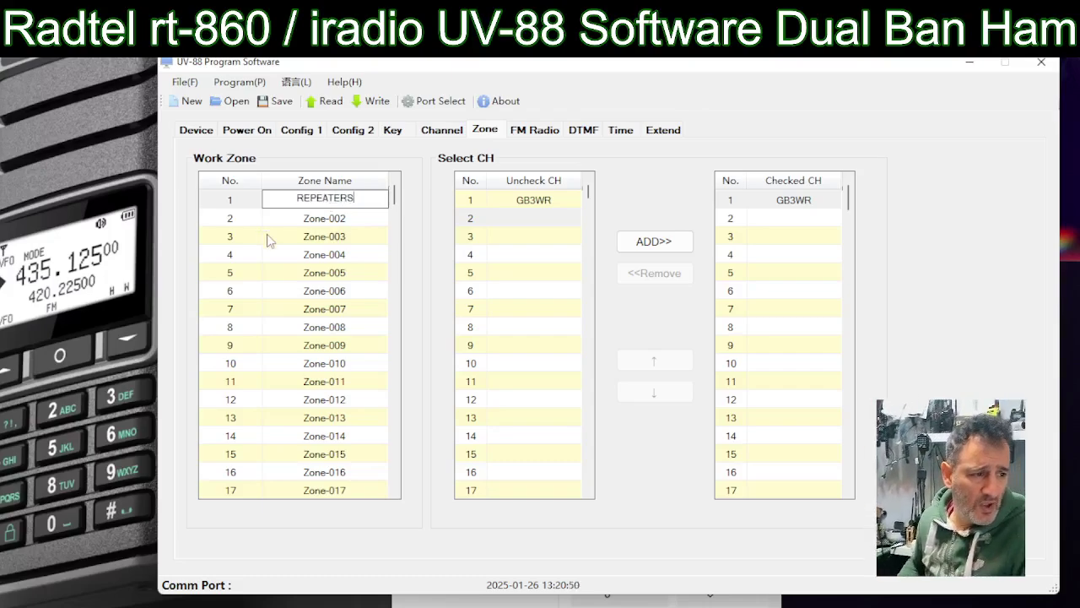
double_click(313, 217)
type("P")
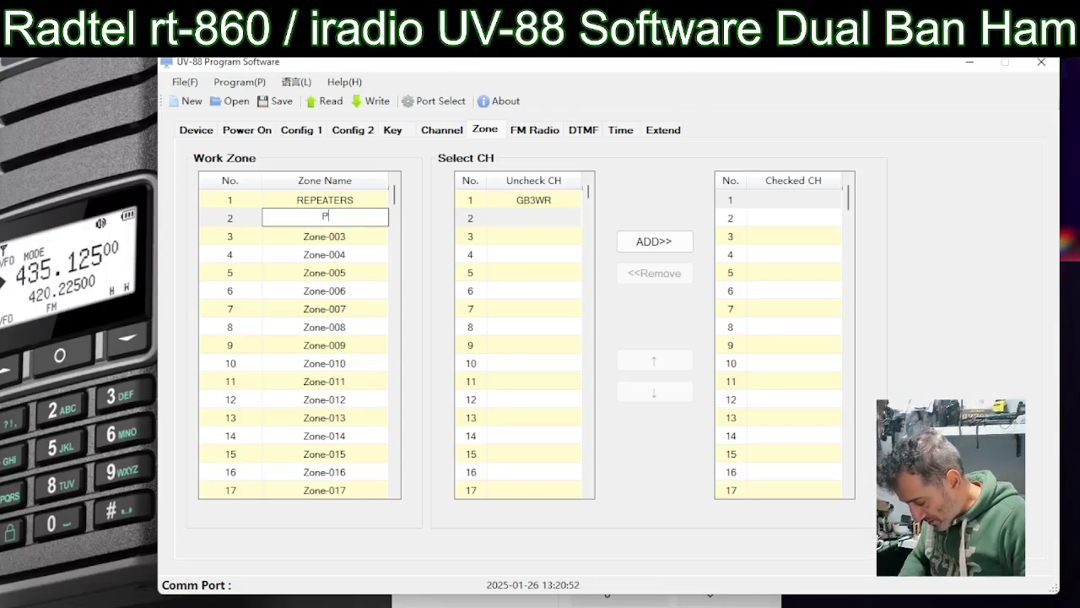
type("MR")
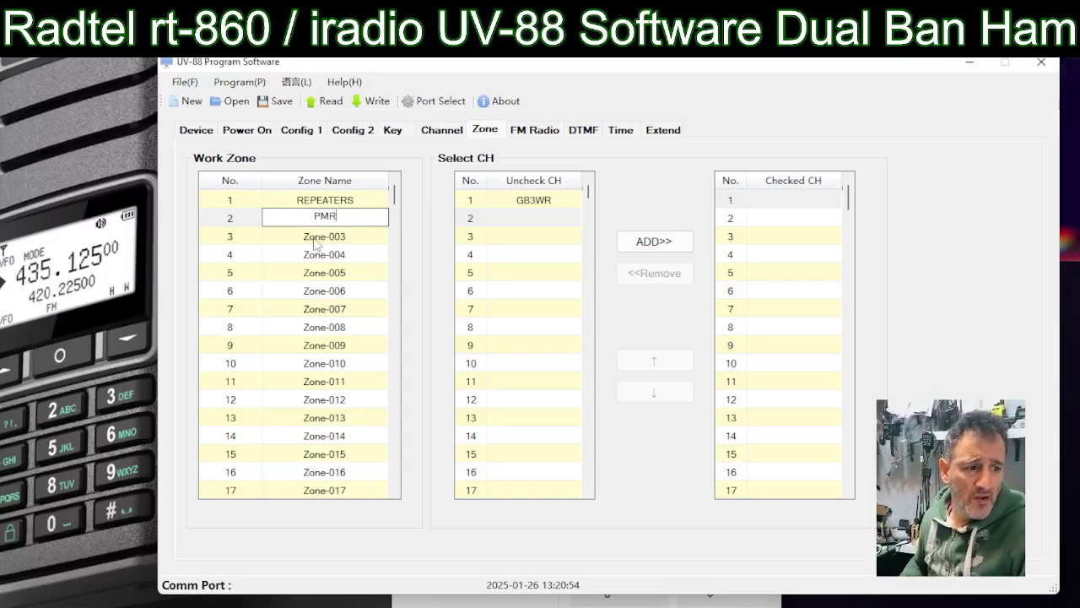
double_click(327, 240)
type("AIR")
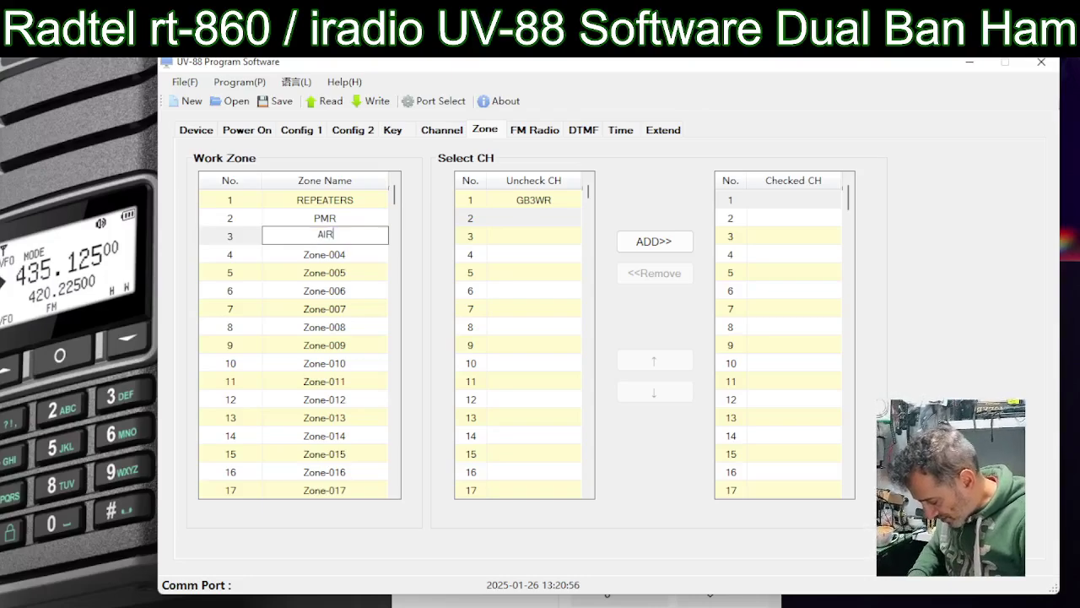
type("BAND")
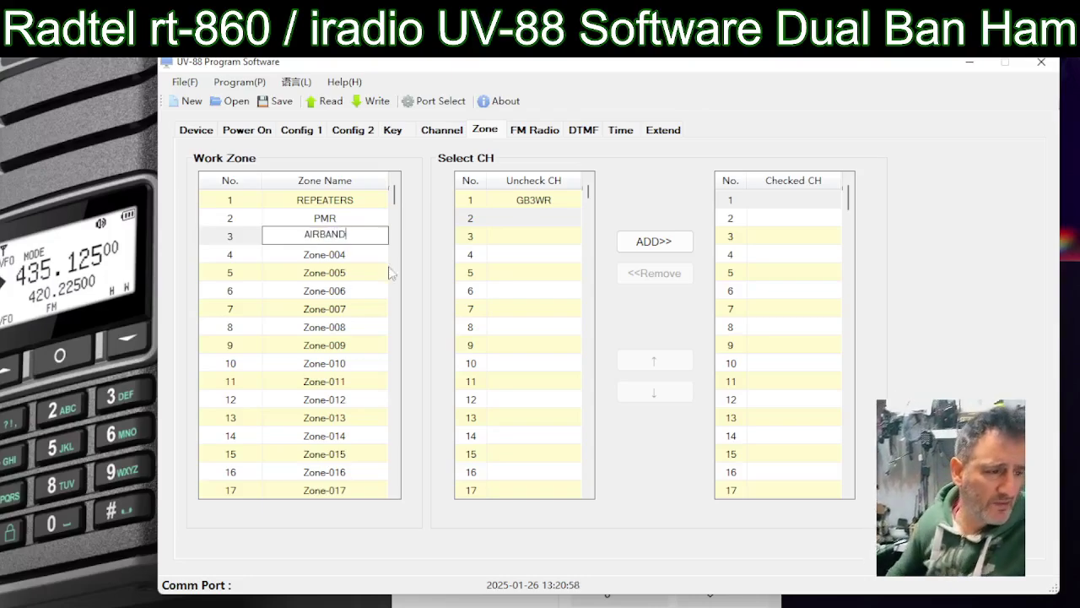
left_click(519, 238)
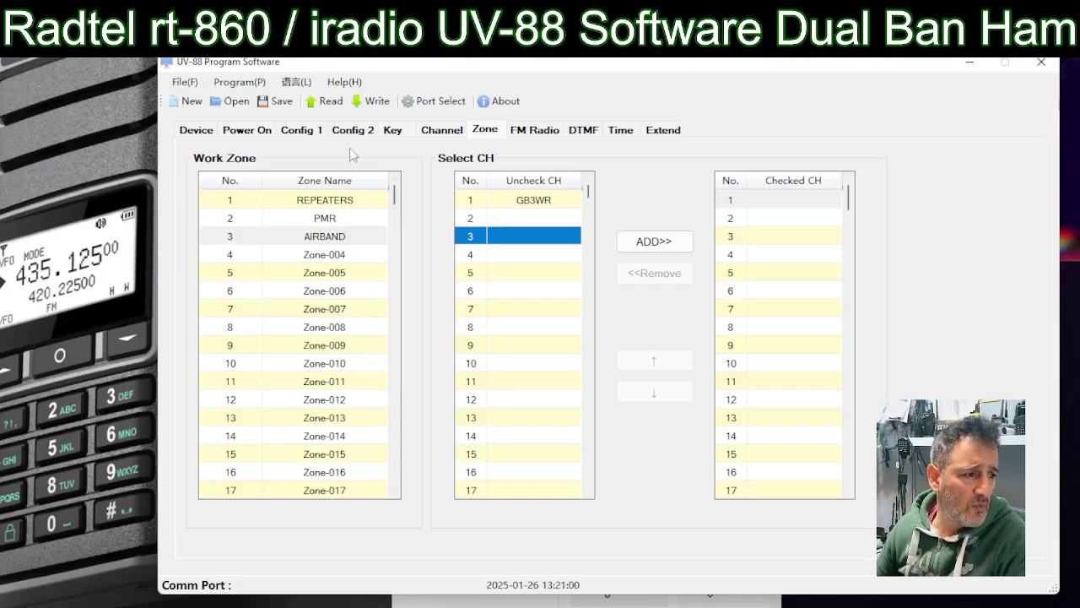
Step: Enter 133.850 as channel 2's receive frequency
left_click(442, 131)
left_click(240, 179)
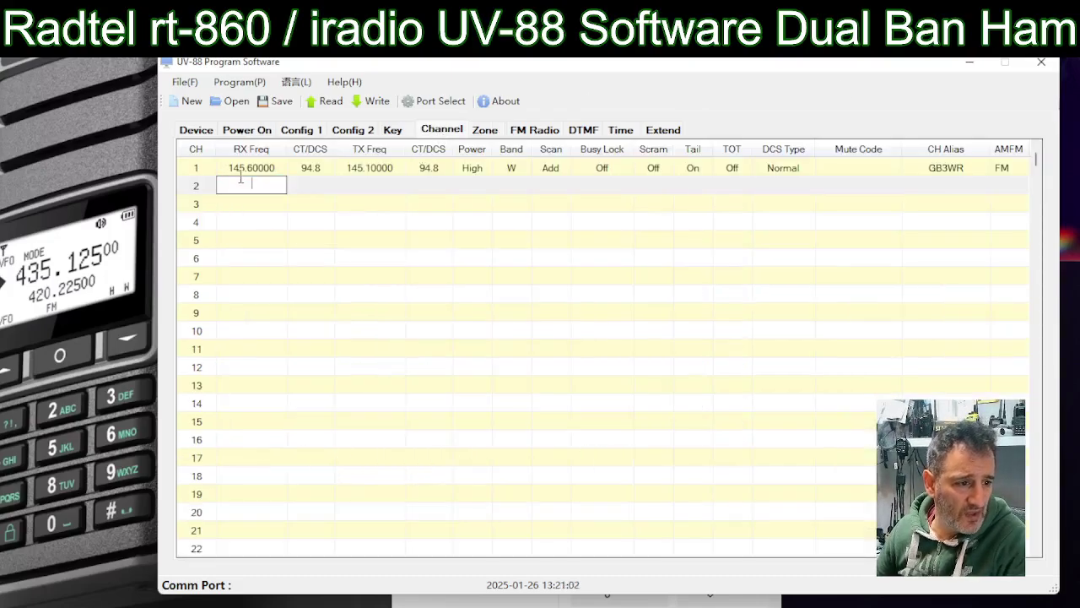
type("133.850")
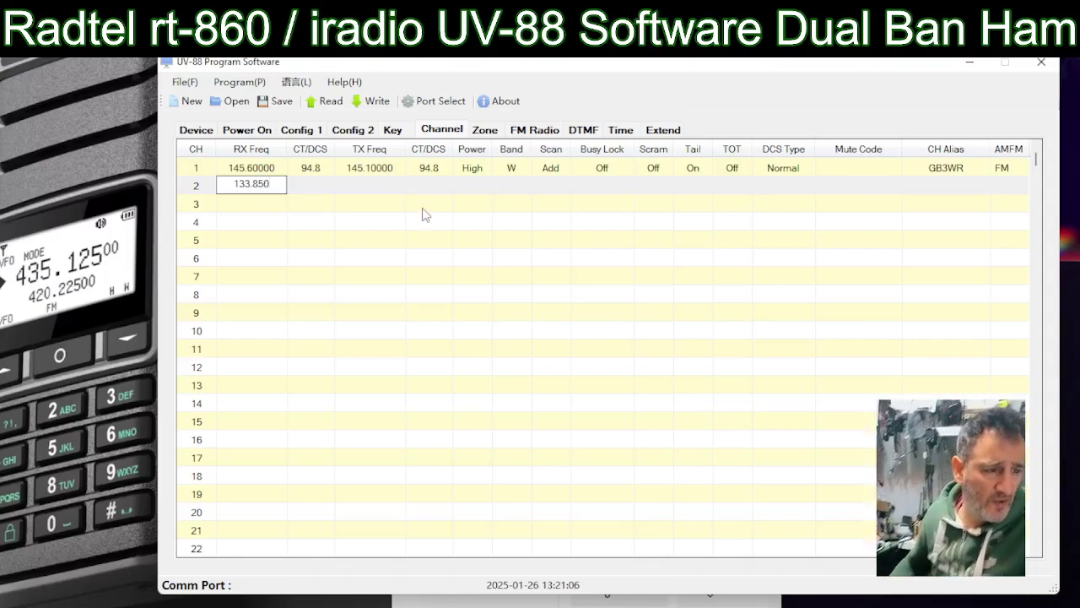
key("Tab")
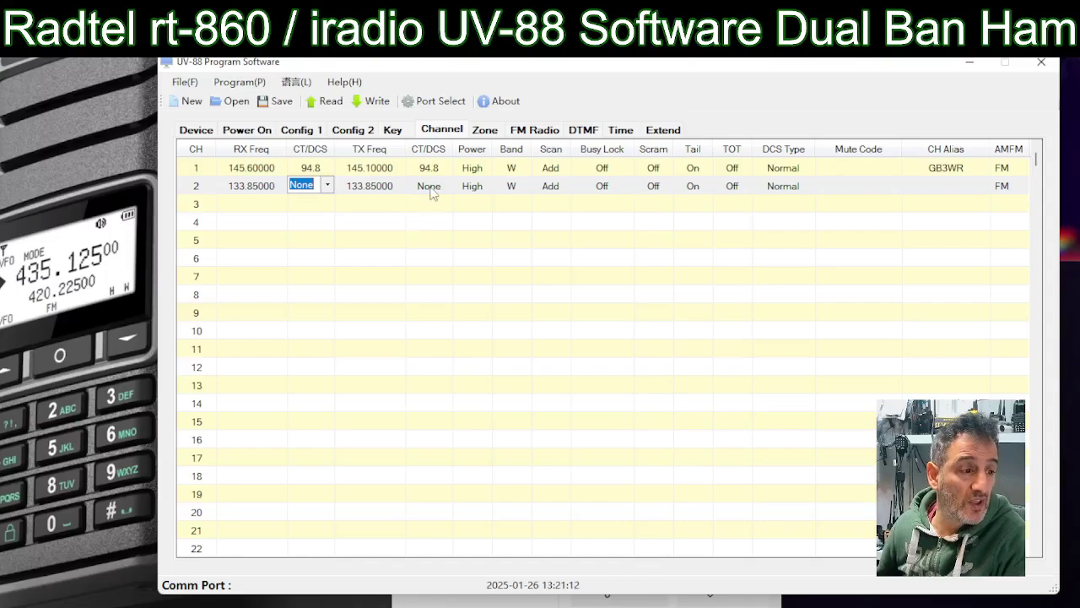
Step: Add channel CH-0002 to the AIRBAND zone
left_click(486, 130)
double_click(311, 244)
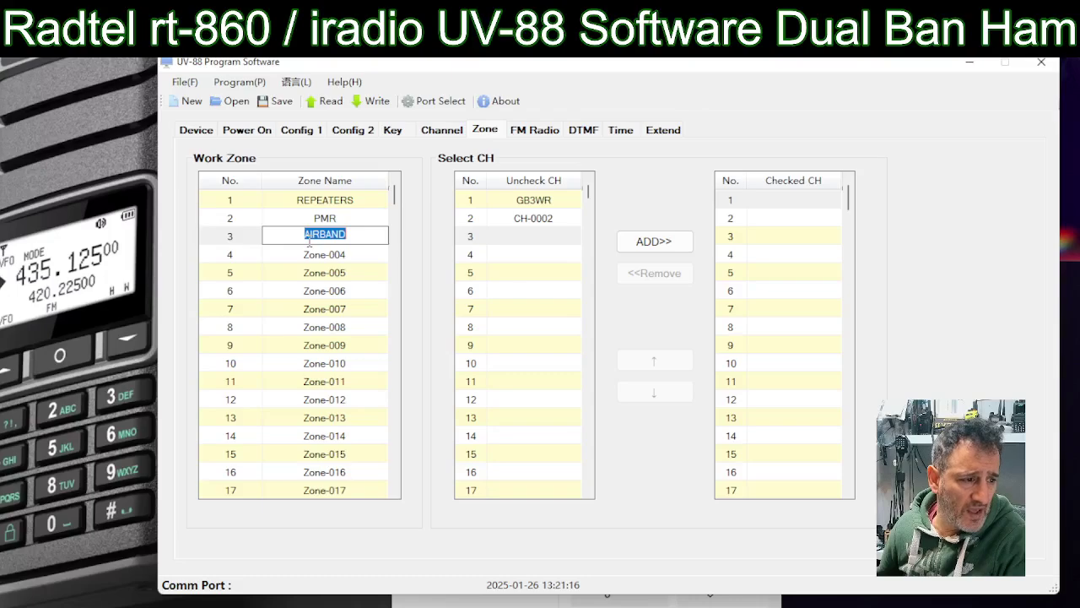
left_click(523, 223)
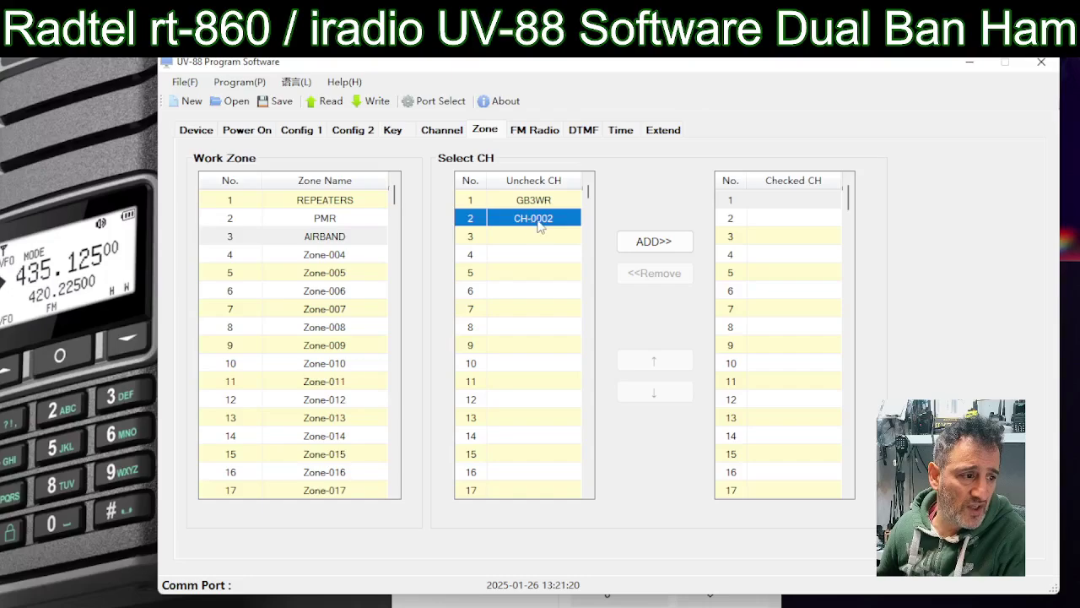
left_click(655, 241)
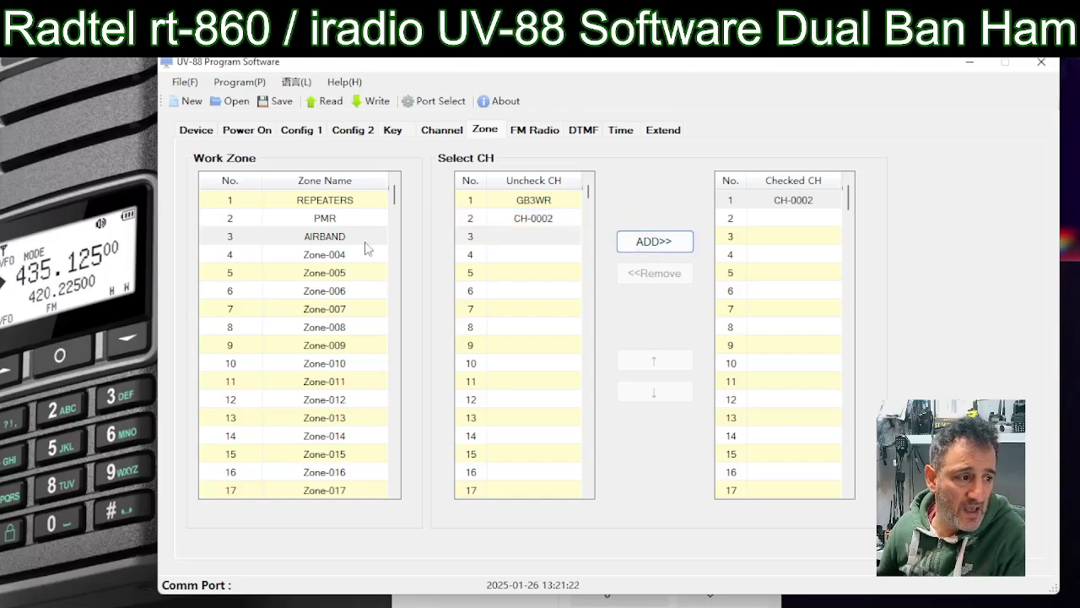
Step: Name channel 2 BRISTOL AIRPORT
left_click(424, 133)
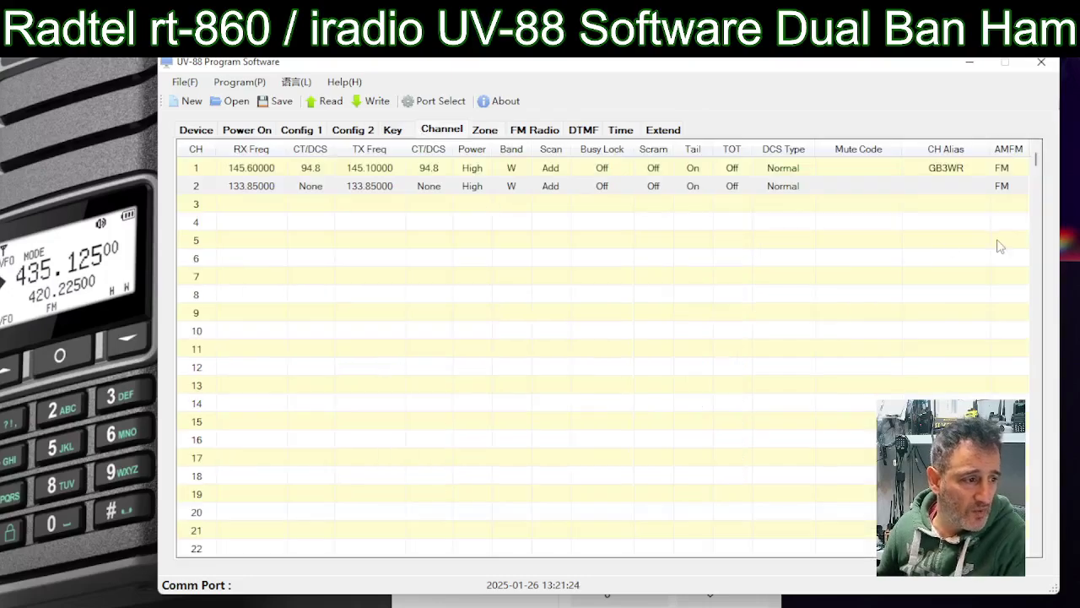
left_click(938, 184)
type("B")
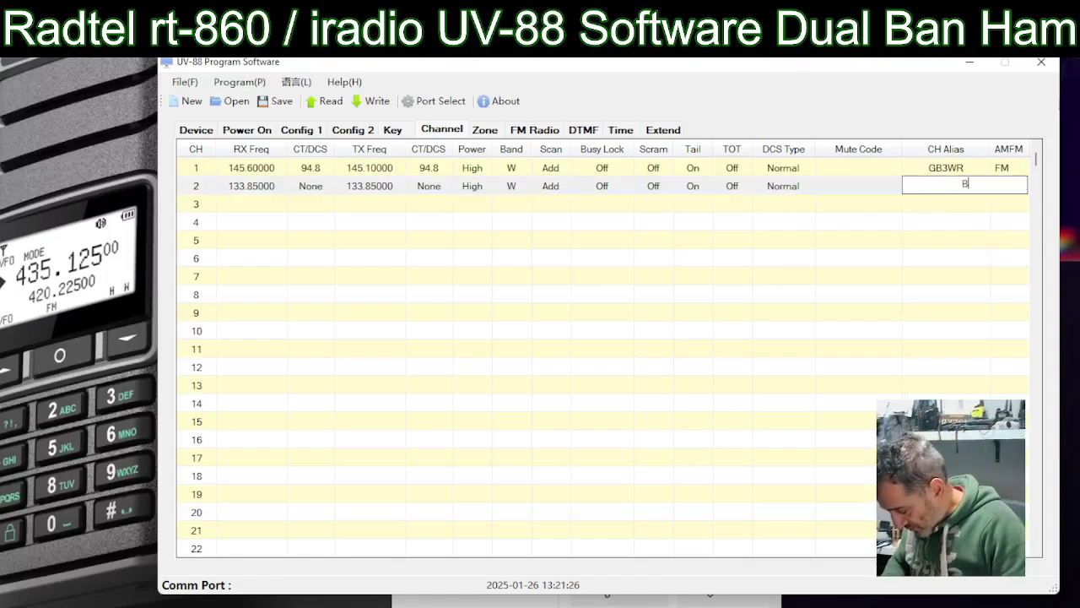
type("RISTOL AIRPORT")
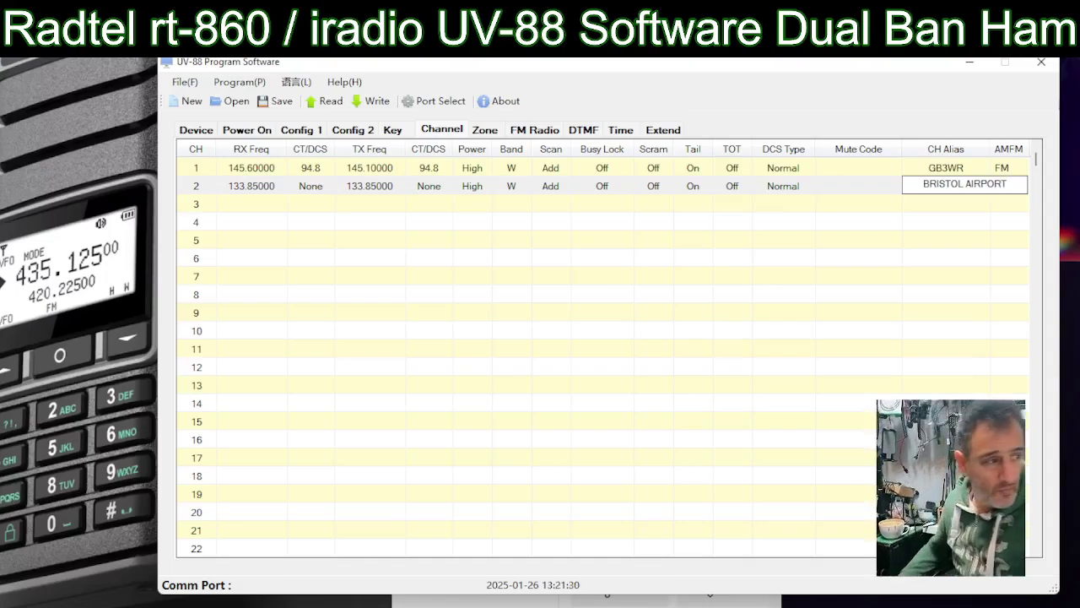
left_click(257, 205)
left_click(262, 203)
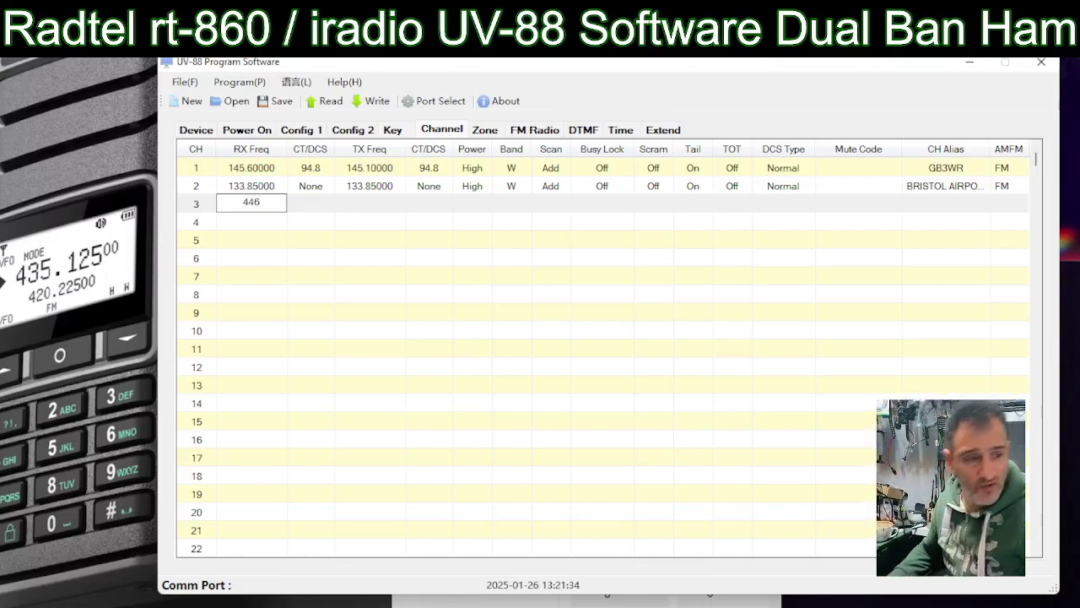
Step: Commit channel 3 at 446.00000 with no receive tone and name it PMR
left_click(324, 208)
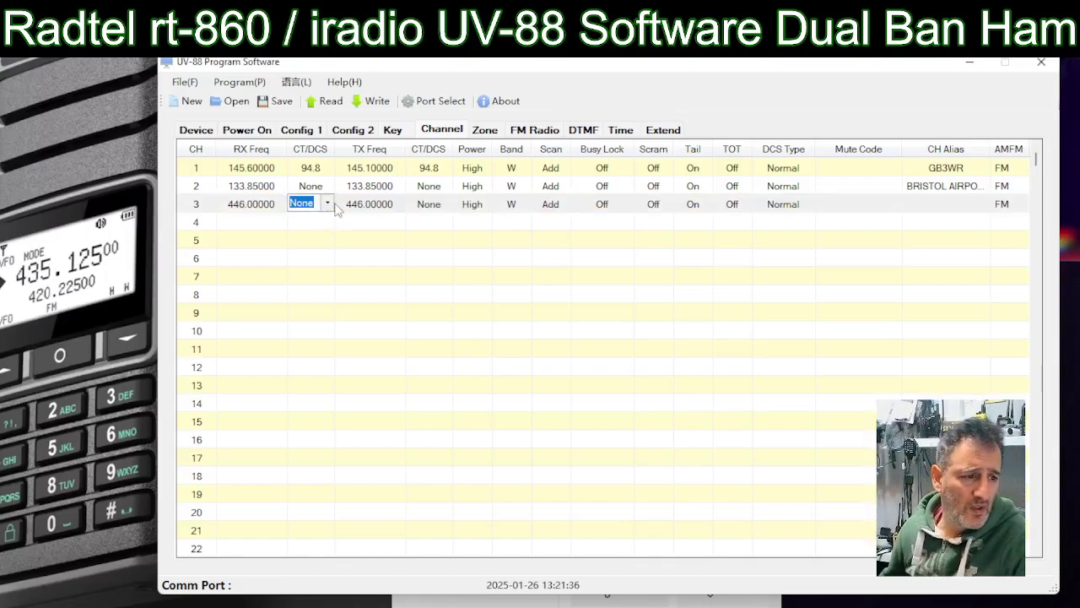
left_click(328, 204)
left_click(328, 206)
left_click(941, 203)
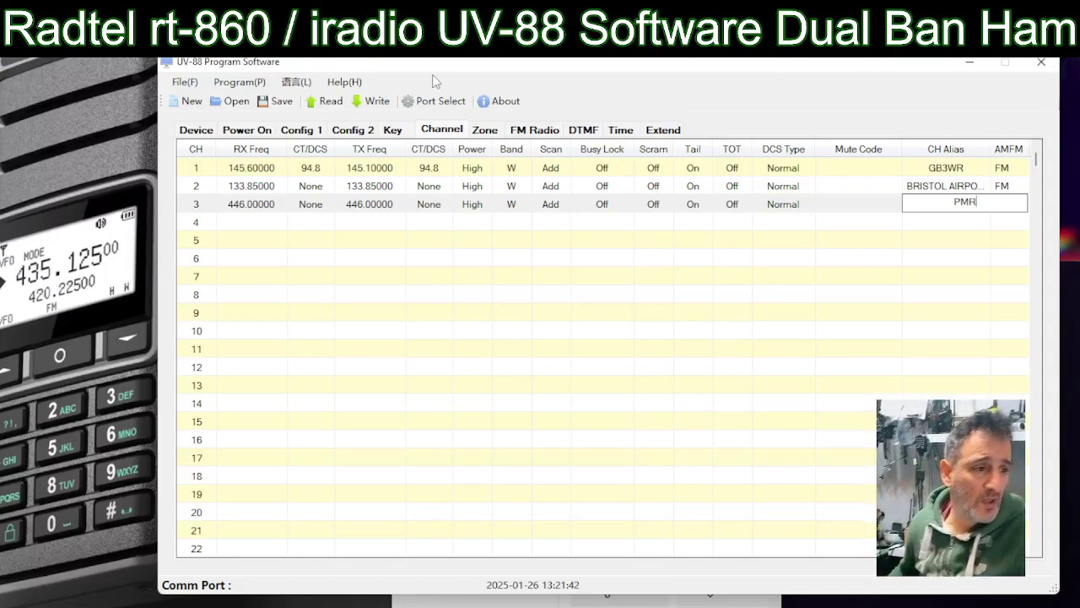
left_click(488, 132)
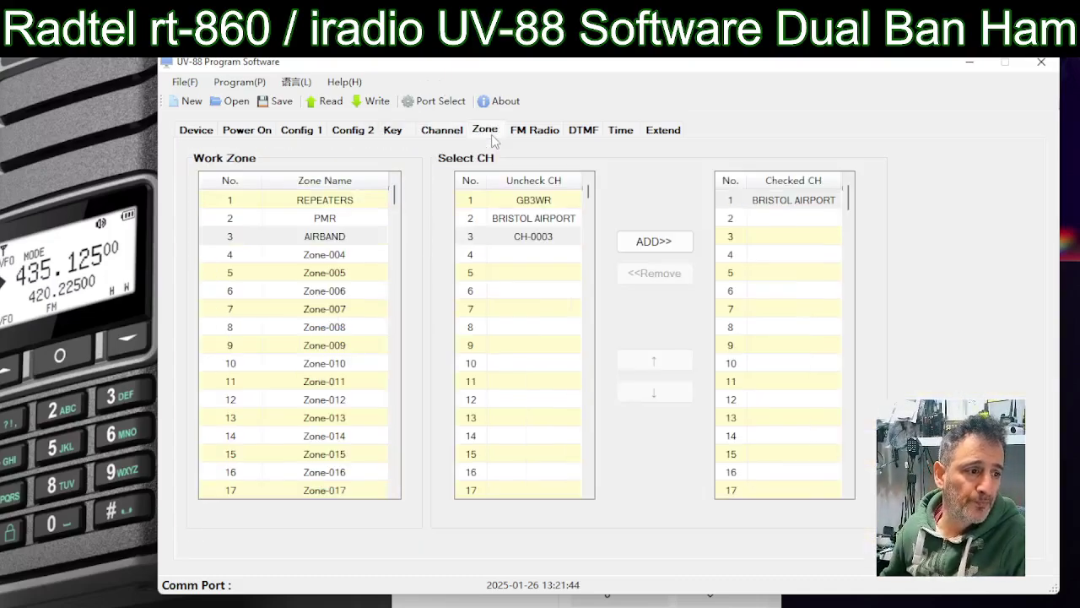
double_click(328, 219)
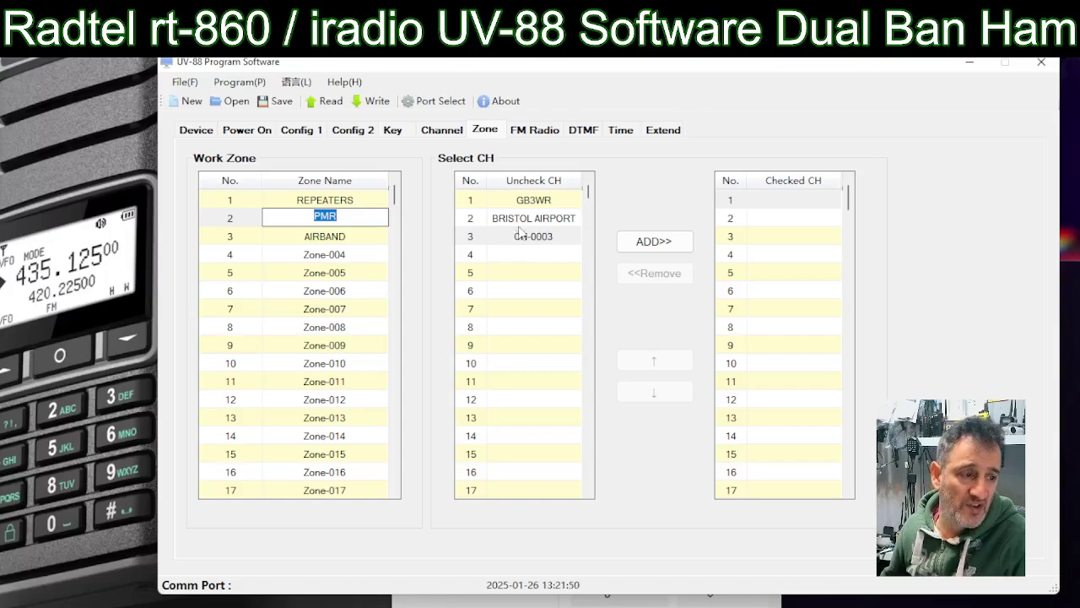
left_click(443, 130)
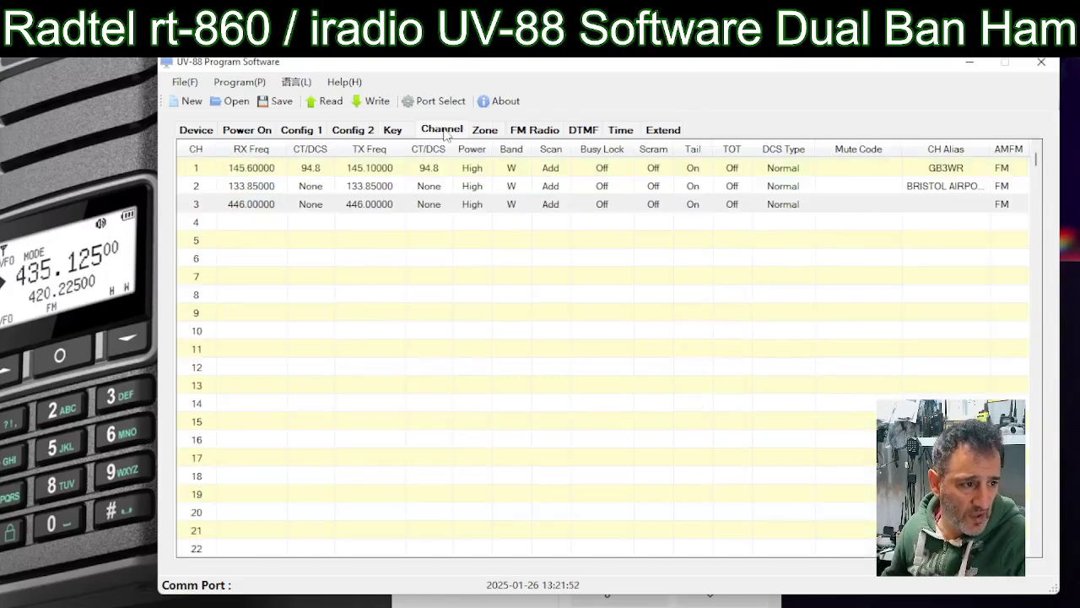
double_click(959, 203)
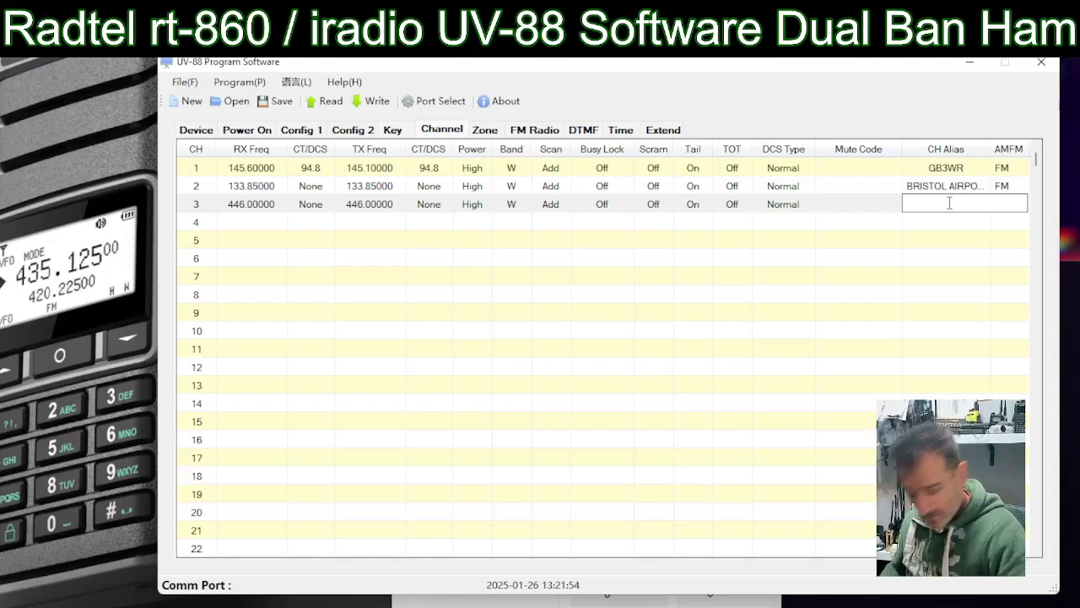
type("PMR")
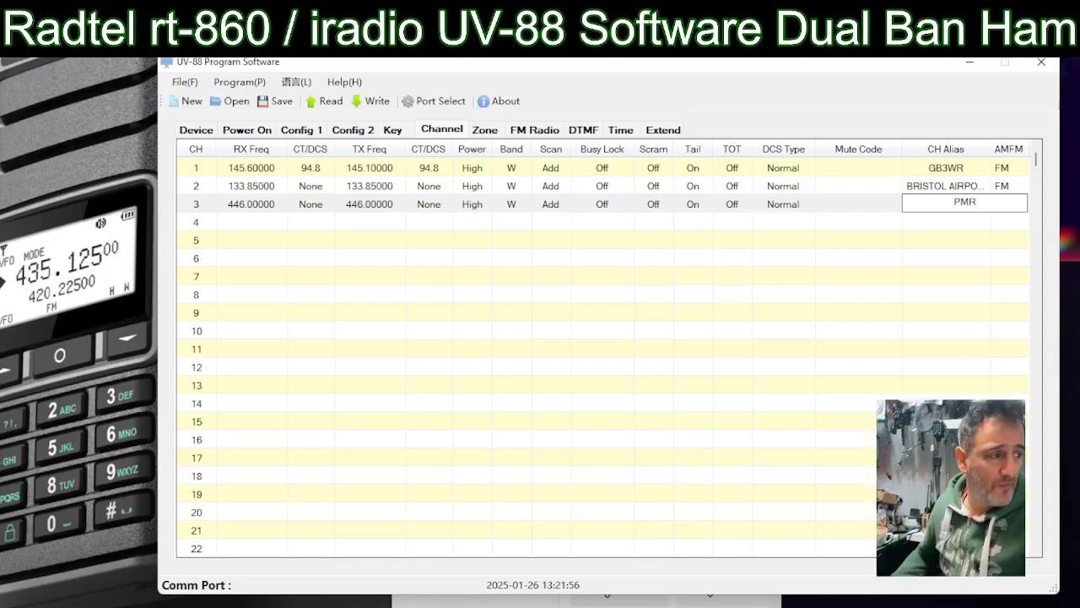
double_click(283, 221)
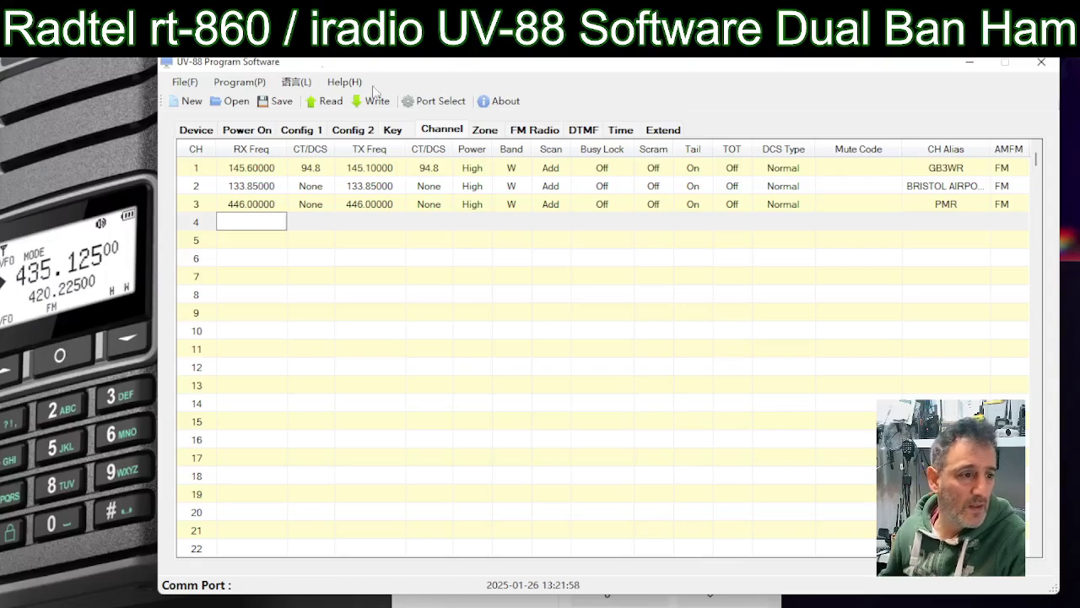
Step: Add the PMR channel to the PMR zone, then review the AIRBAND and REPEATERS zones
left_click(491, 131)
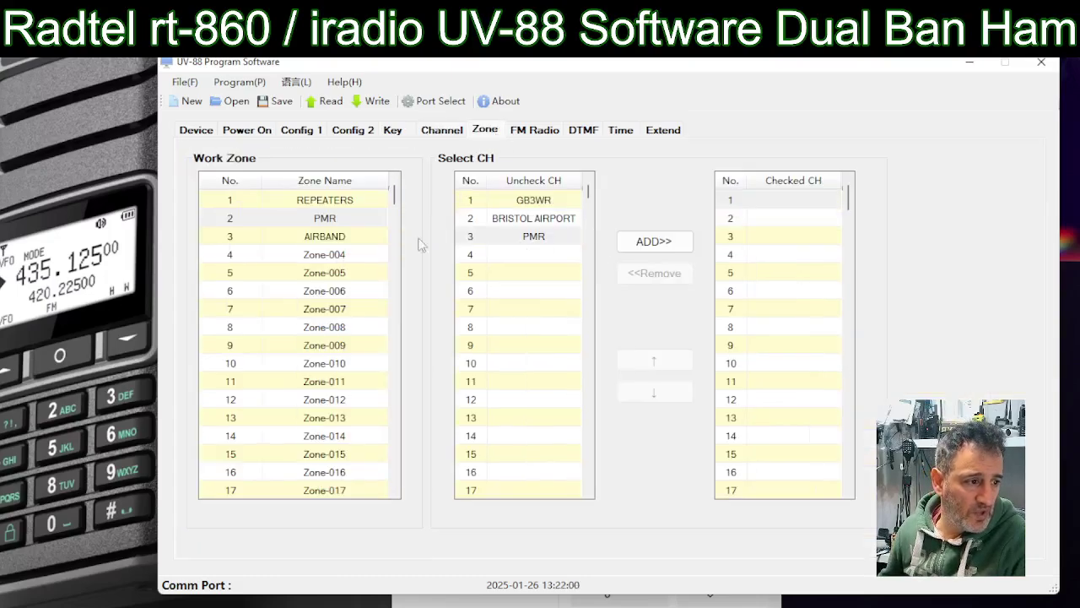
double_click(323, 219)
left_click(541, 239)
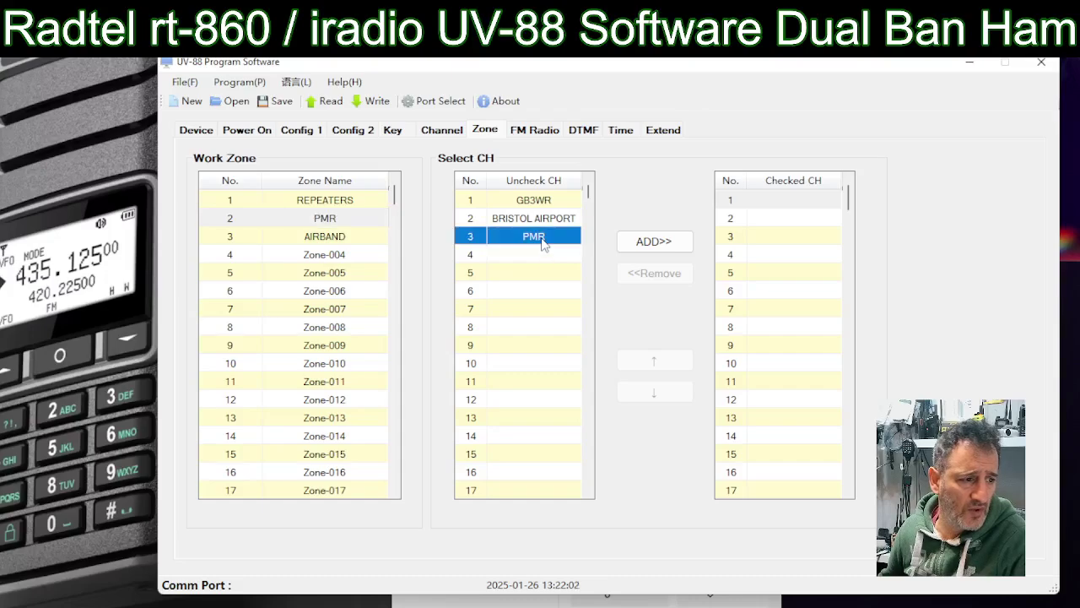
left_click(665, 242)
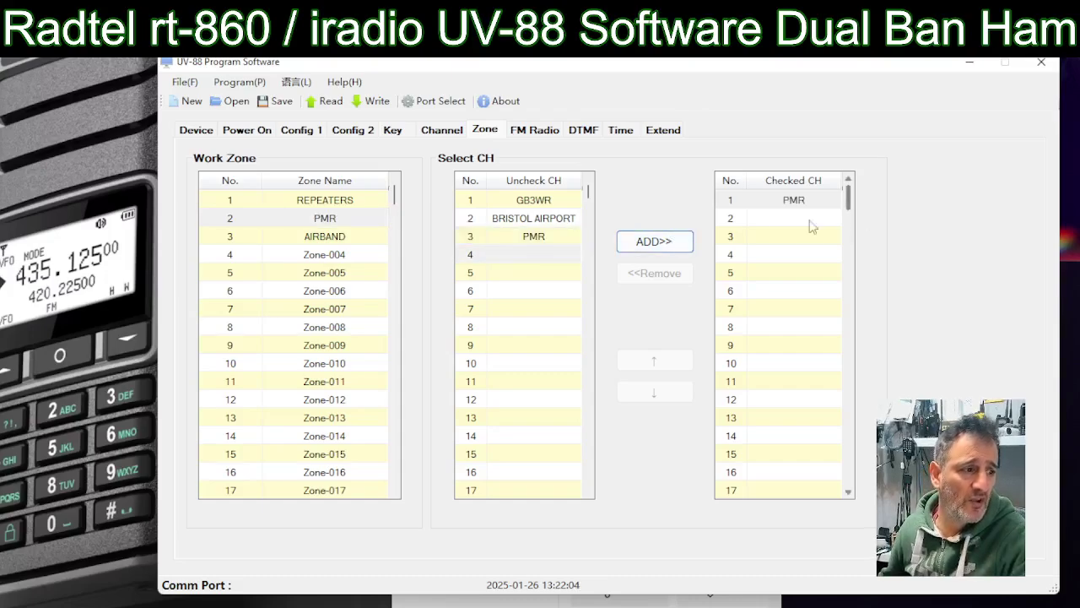
double_click(327, 237)
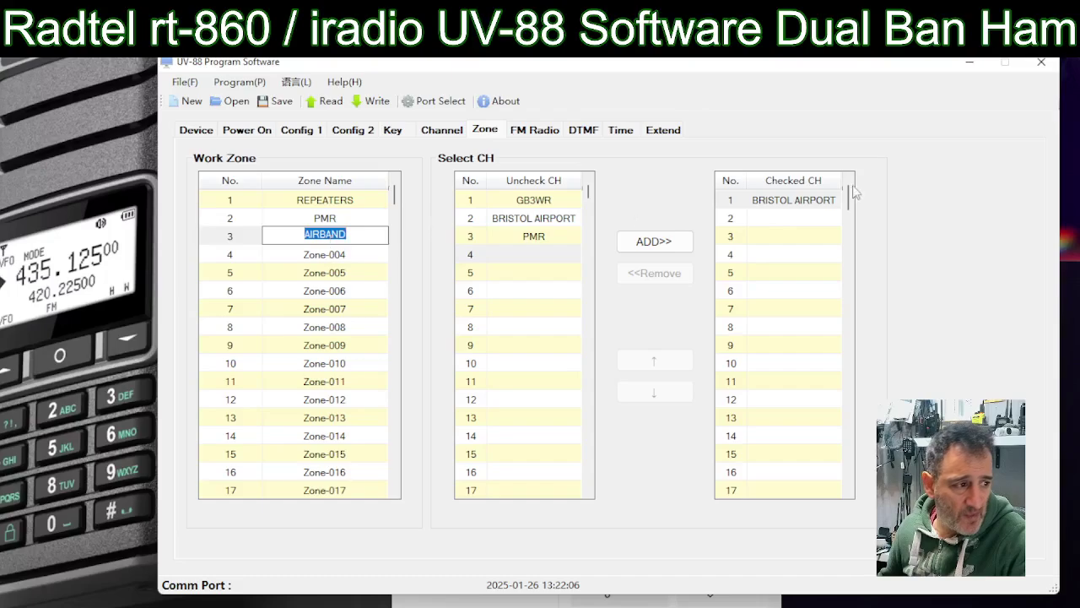
double_click(339, 200)
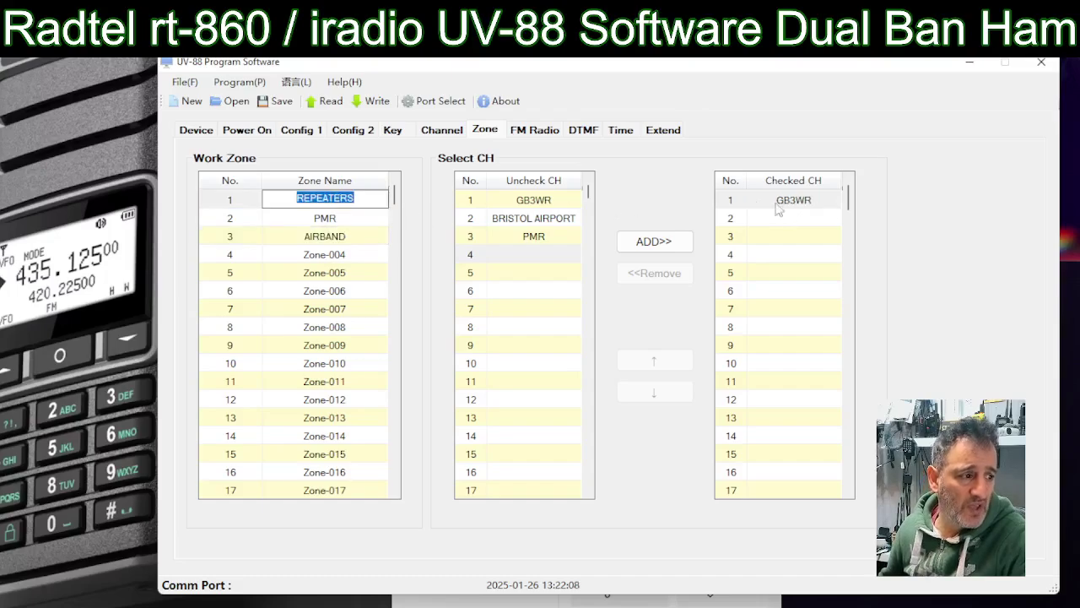
Step: Set broadcast channel 1's range to 2.3-26.1 MHz on the FM Radio page
left_click(532, 131)
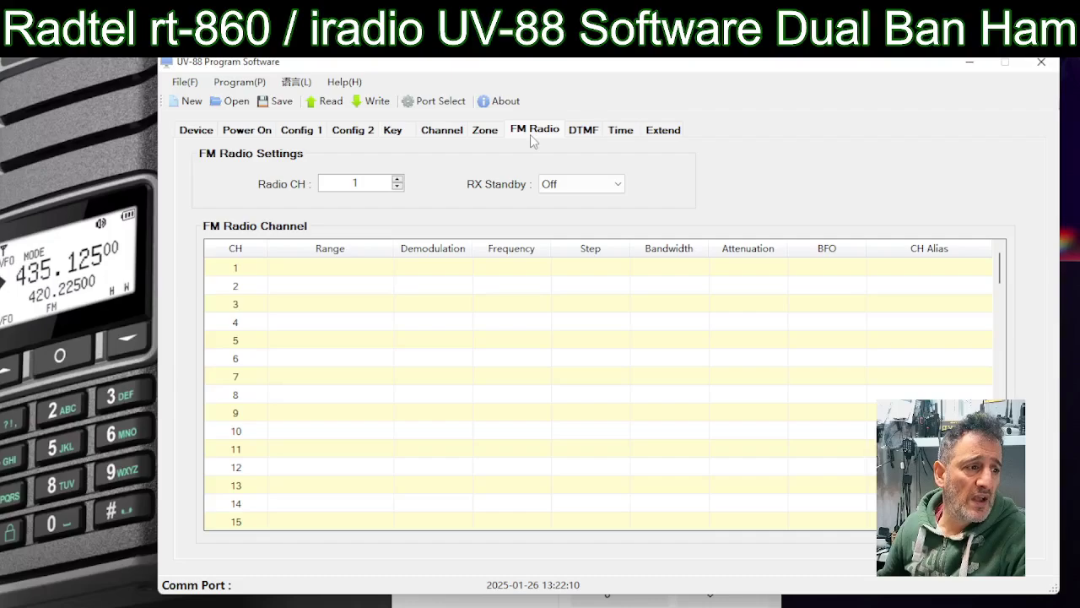
double_click(329, 267)
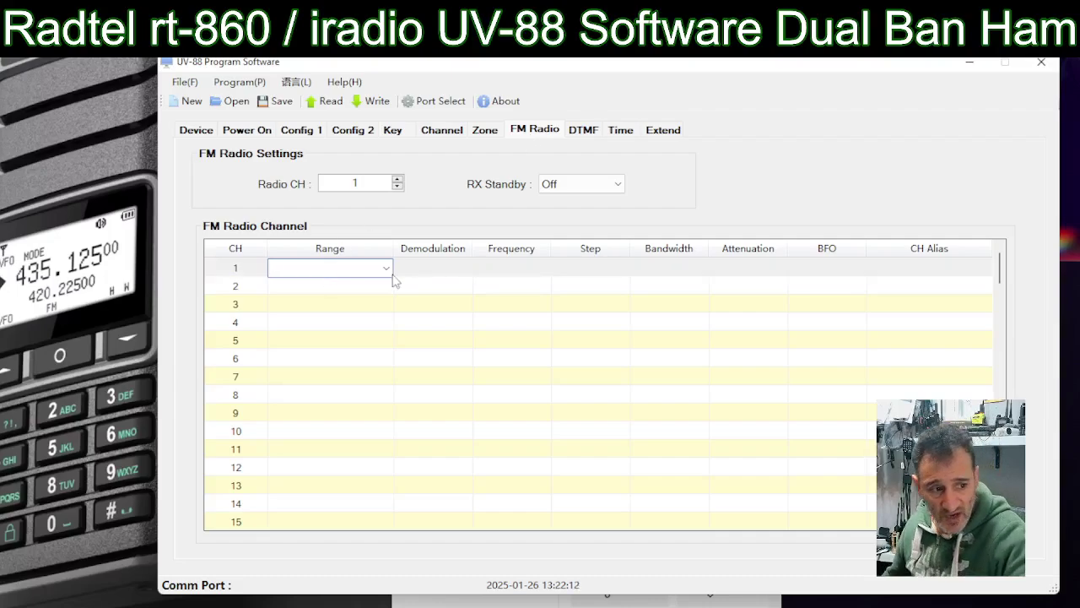
left_click(386, 269)
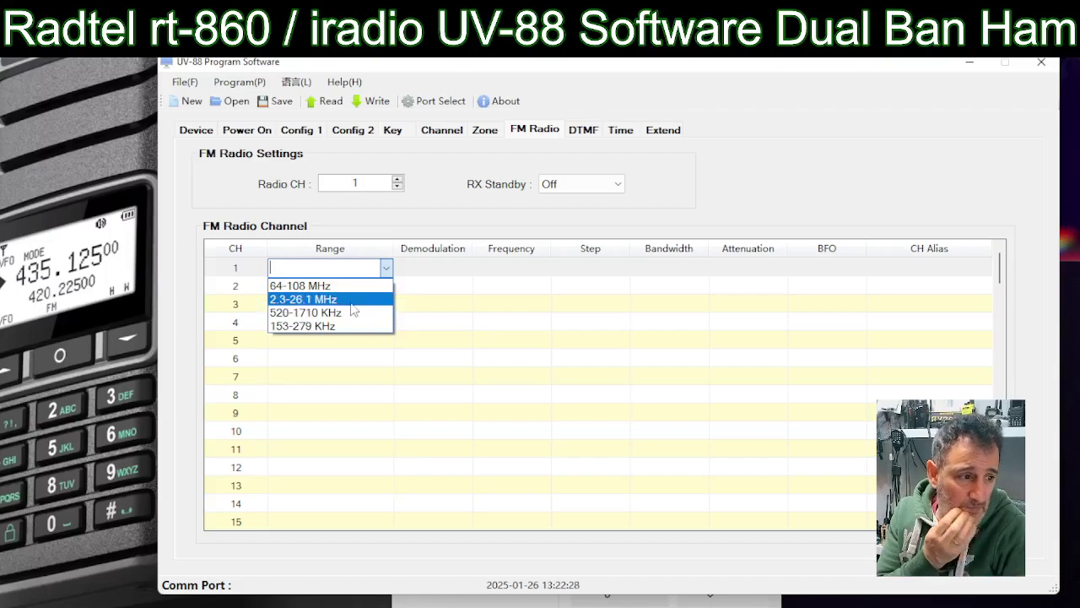
left_click(413, 279)
left_click(435, 267)
left_click(435, 267)
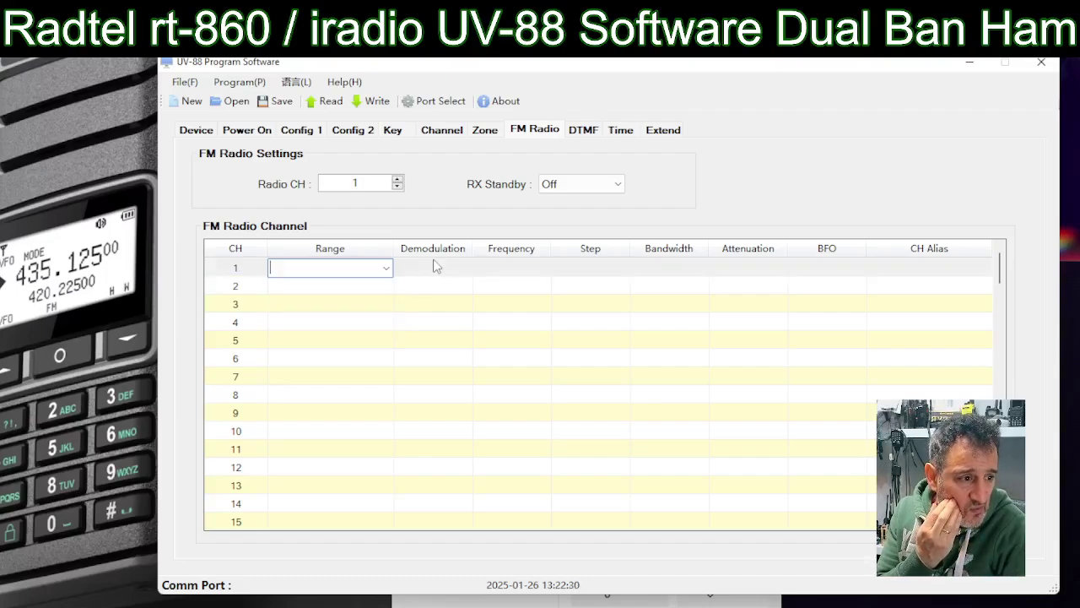
left_click(436, 264)
left_click(437, 263)
left_click(386, 268)
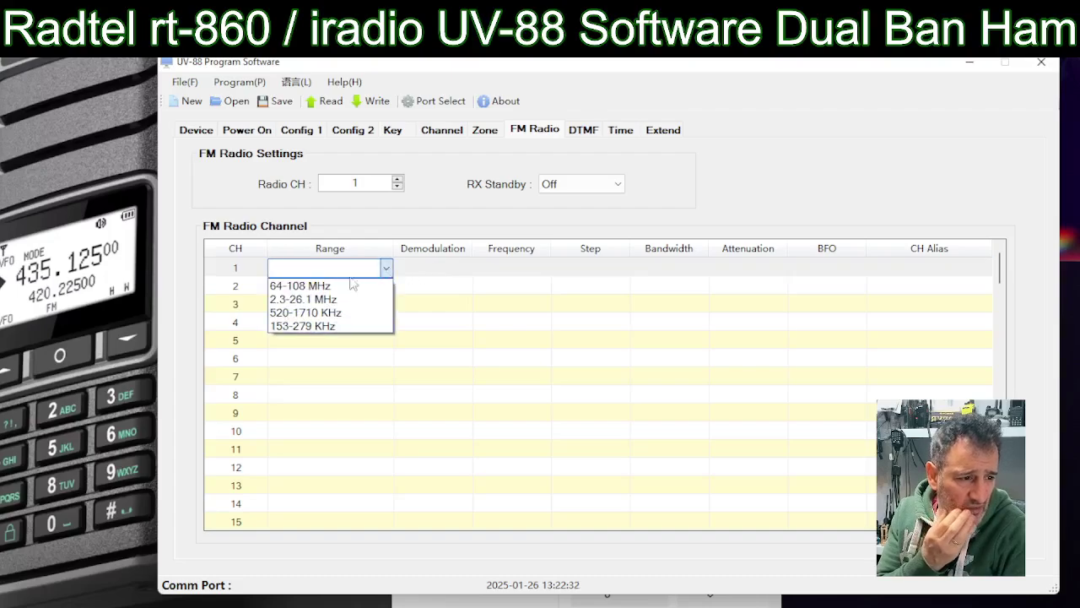
left_click(329, 299)
left_click(433, 267)
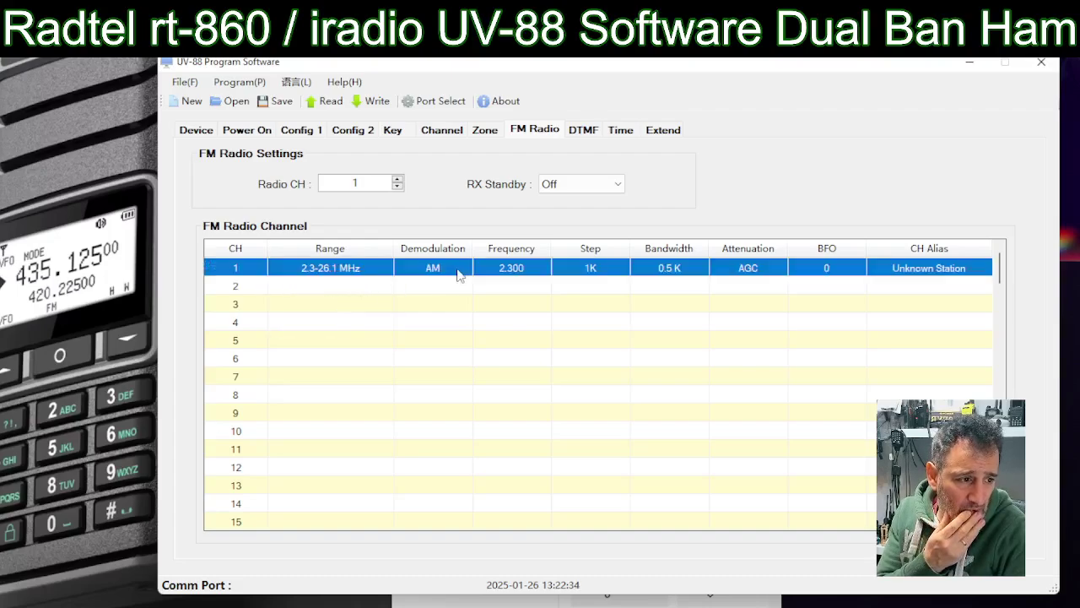
Step: Keep AM as broadcast channel 1's demodulation and return to the channel list
left_click(433, 267)
left_click(463, 269)
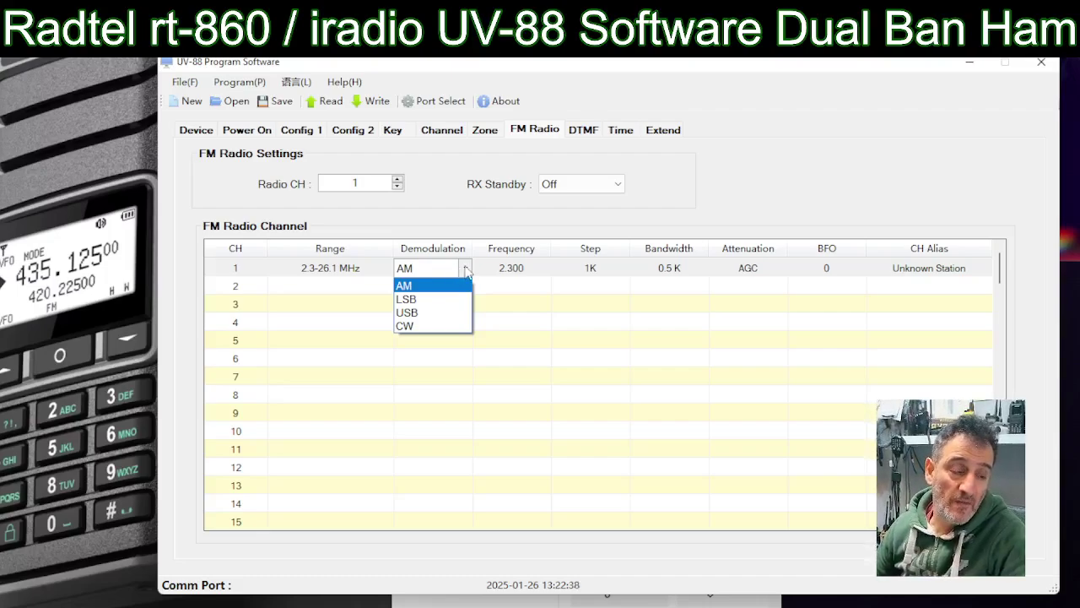
left_click(466, 269)
left_click(466, 268)
left_click(466, 268)
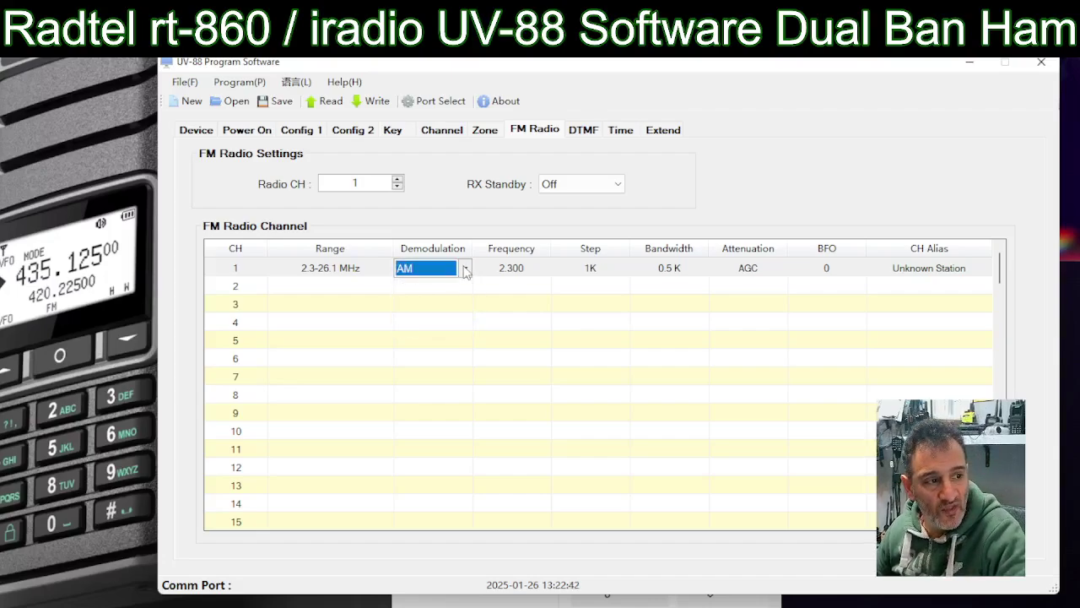
left_click(465, 268)
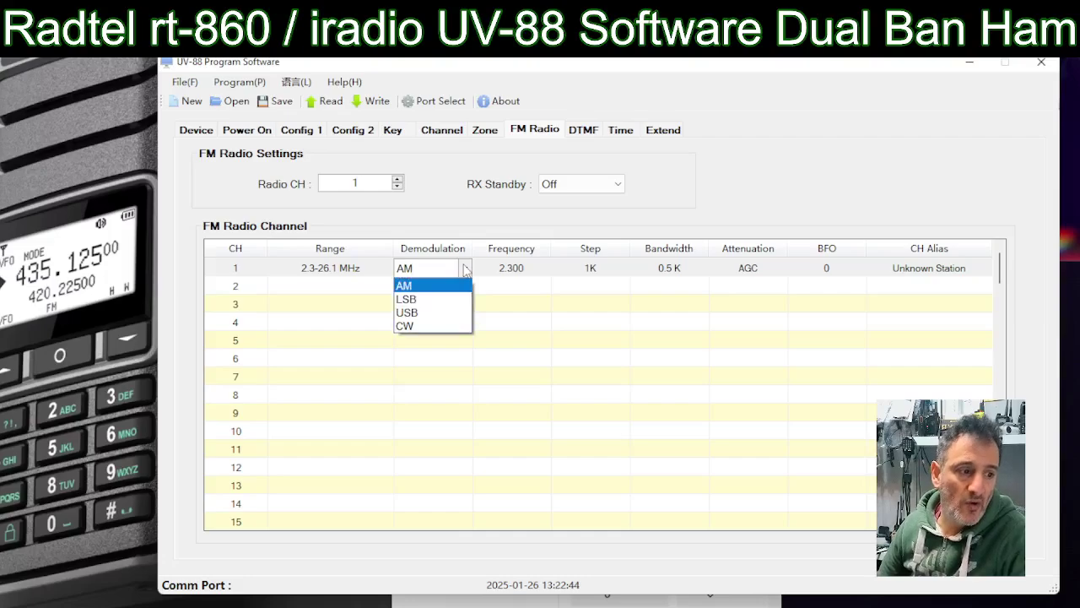
left_click(464, 268)
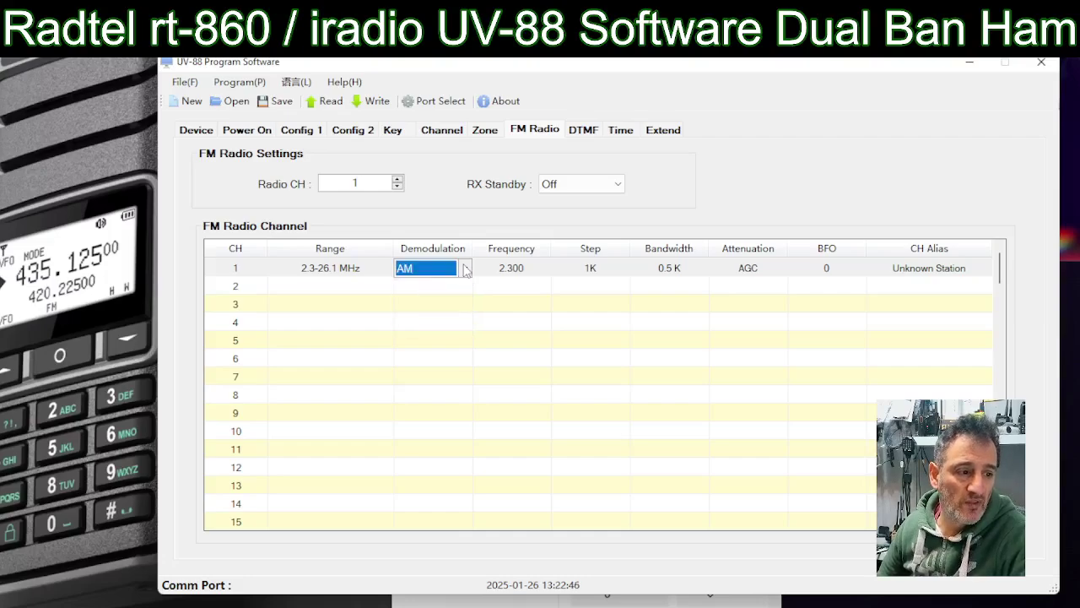
left_click(440, 130)
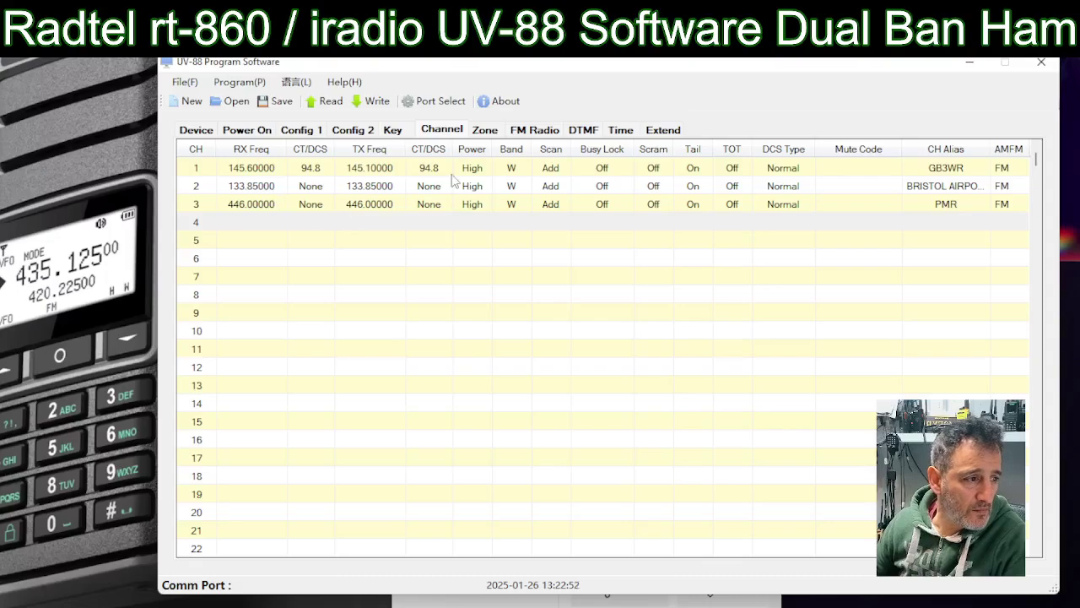
Step: Confirm channels 3, 2 and 1 all stay on FM in the AMFM column
left_click(1002, 206)
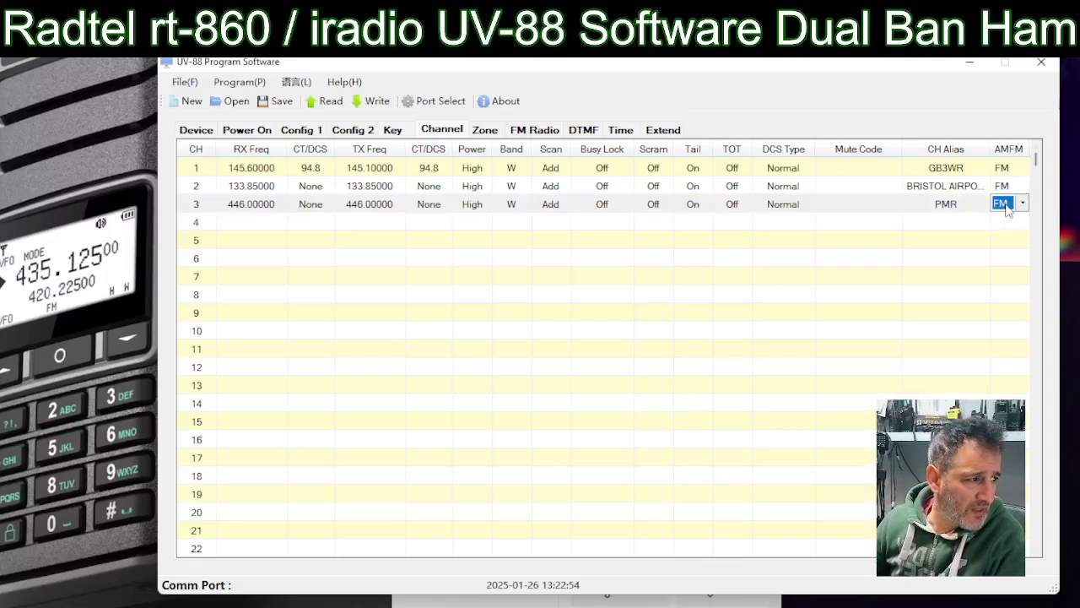
left_click(1022, 205)
left_click(1022, 211)
left_click(1029, 187)
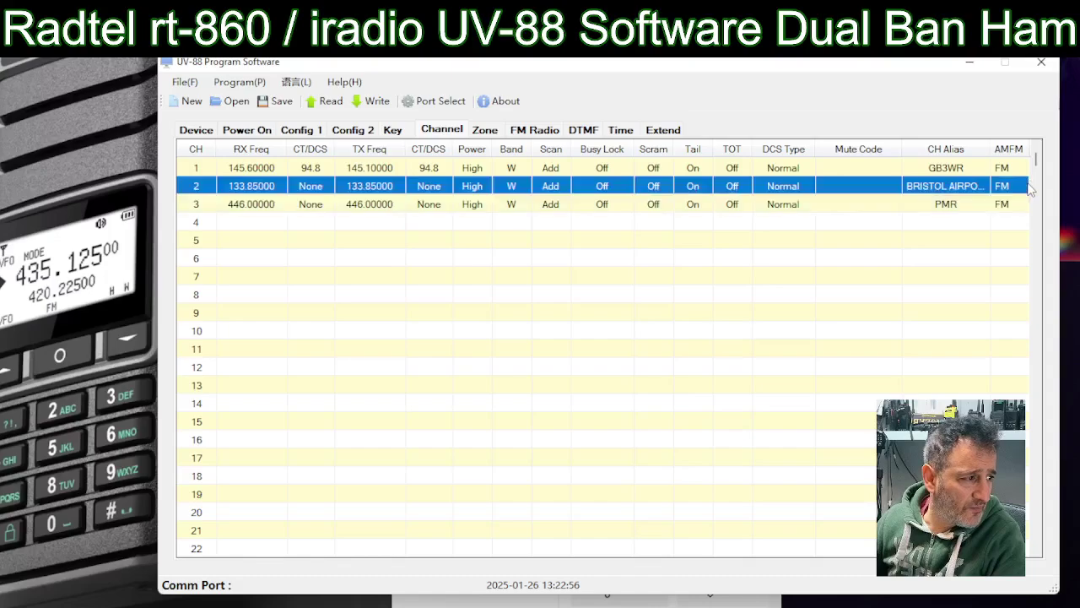
left_click(1029, 189)
left_click(1030, 189)
left_click(1025, 169)
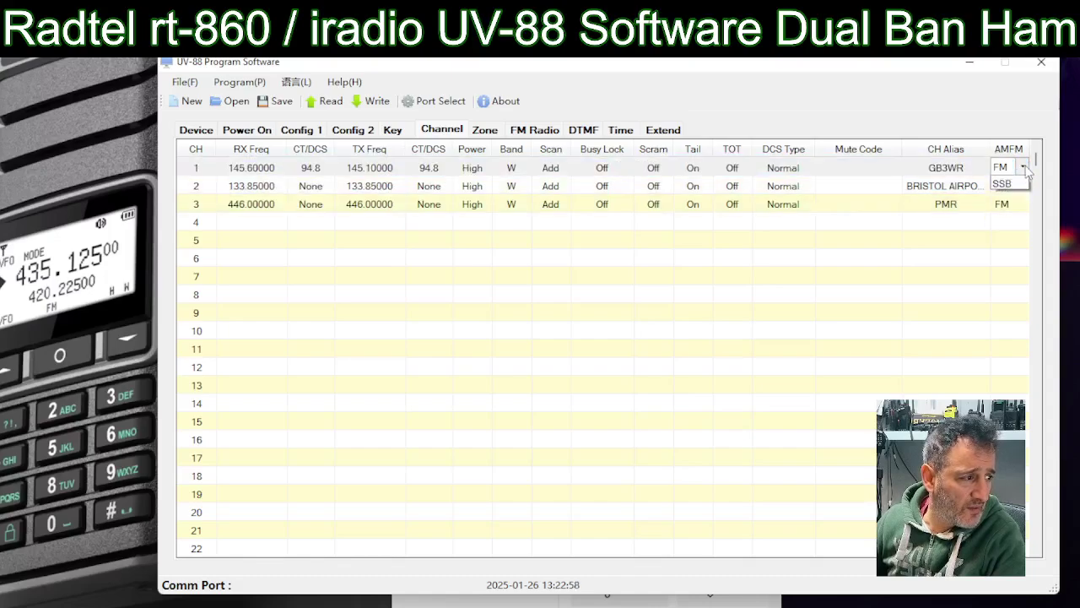
left_click(1023, 169)
left_click(1025, 170)
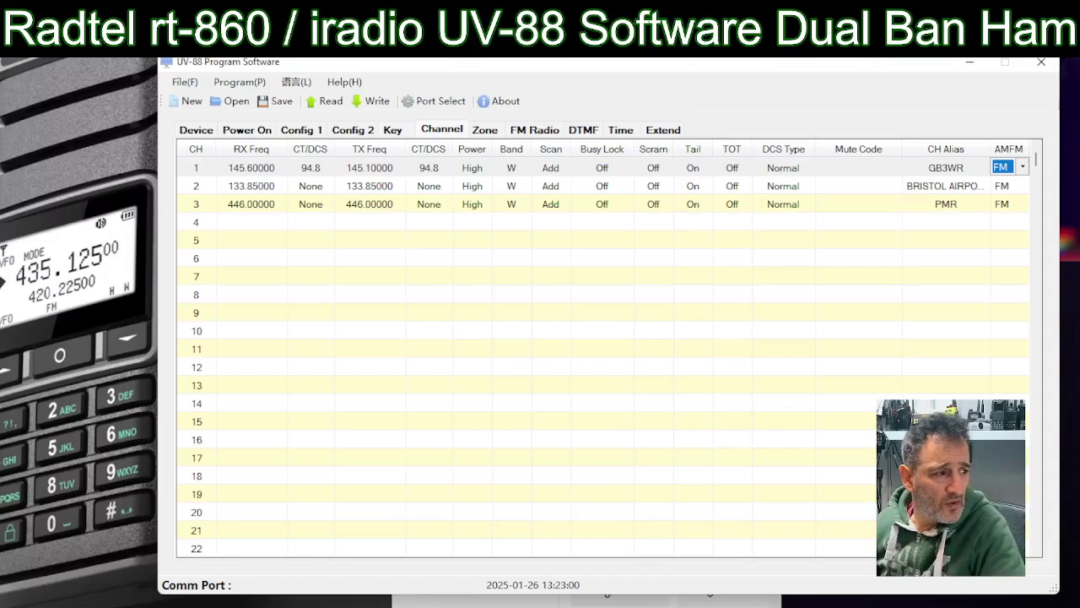
left_click(1023, 169)
left_click(1023, 169)
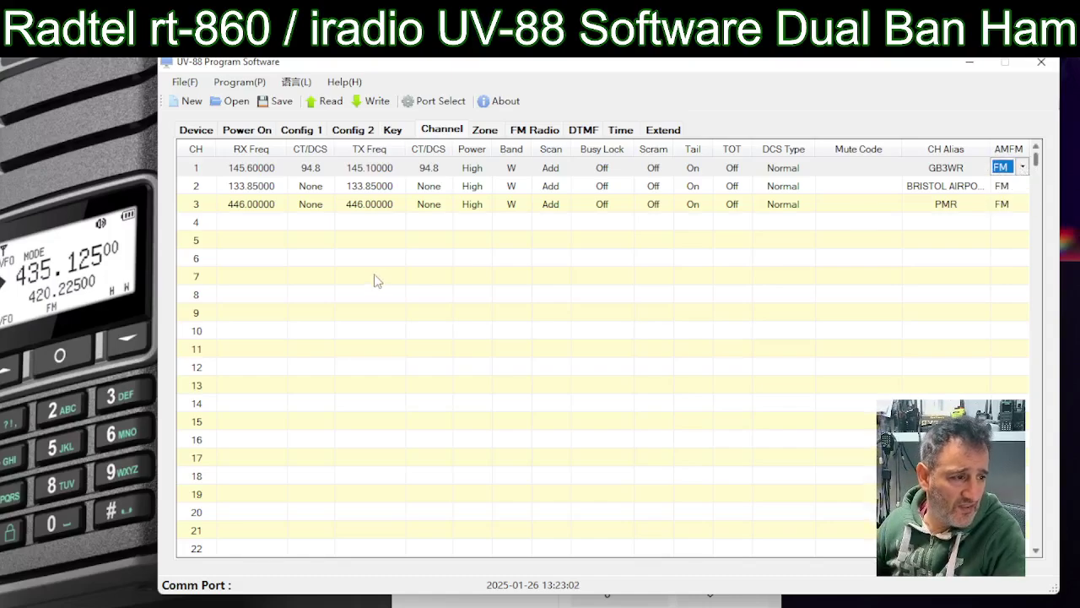
Step: Browse through the Zone and Config pages and back to the FM Radio page
left_click(486, 130)
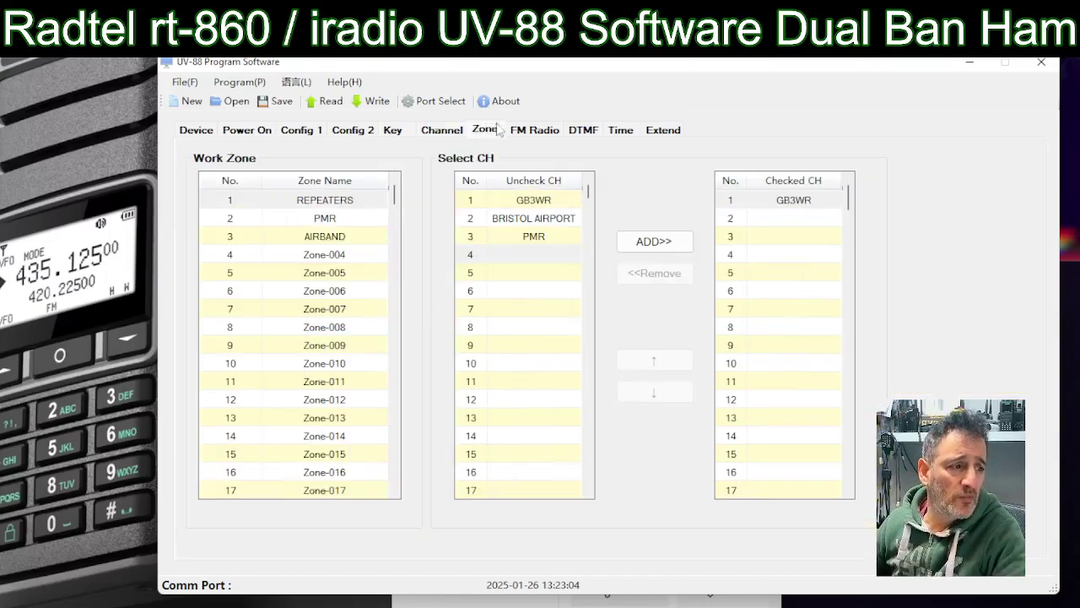
left_click(525, 135)
left_click(297, 137)
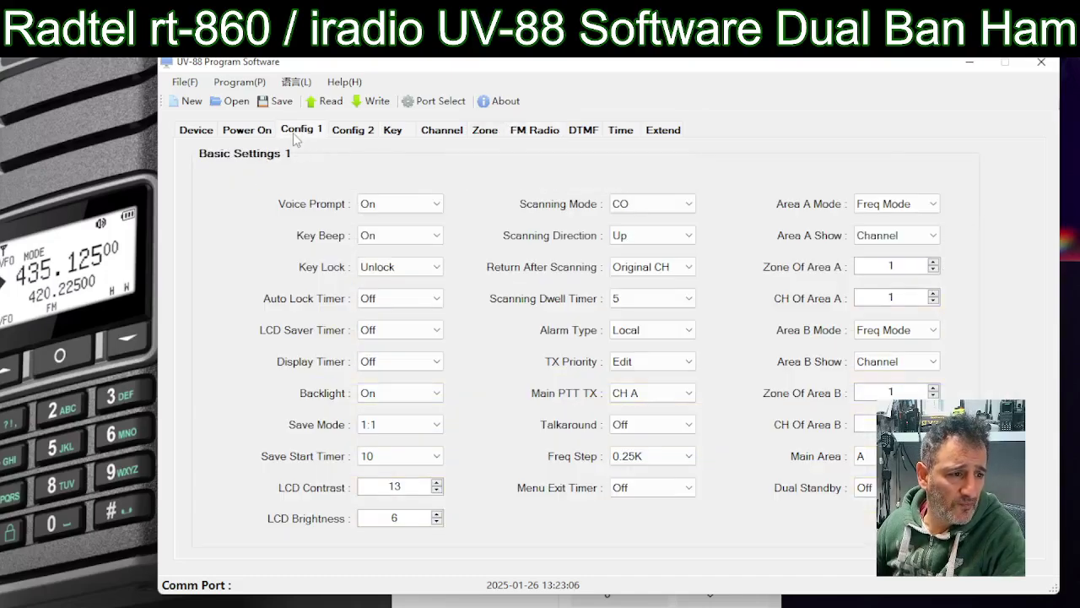
left_click(249, 135)
left_click(544, 135)
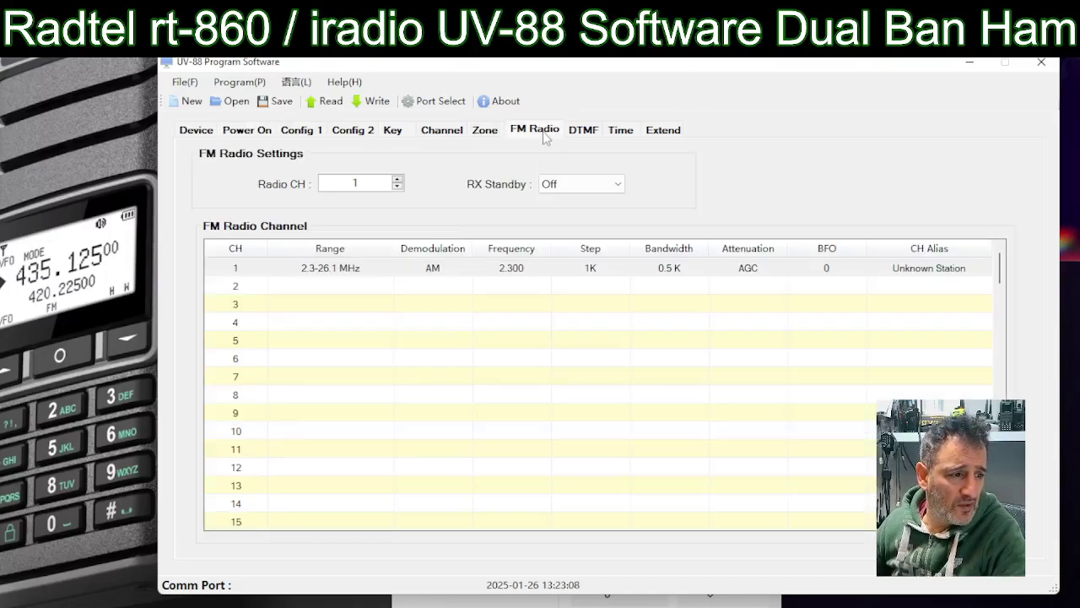
Step: Leave broadcast channel 1's alias as Unknown Station with AM demodulation
left_click(950, 272)
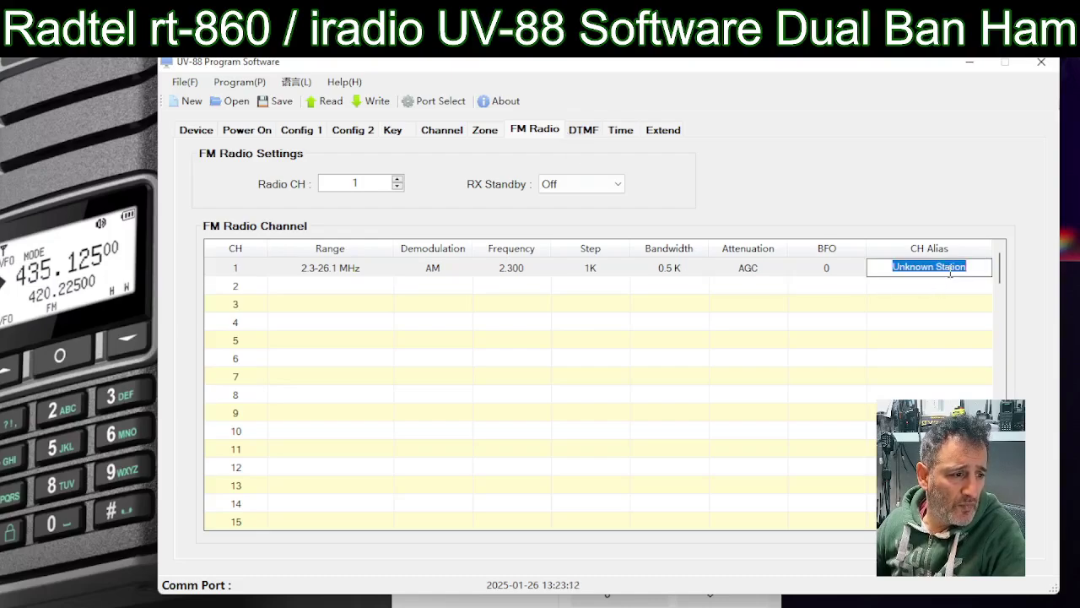
double_click(950, 269)
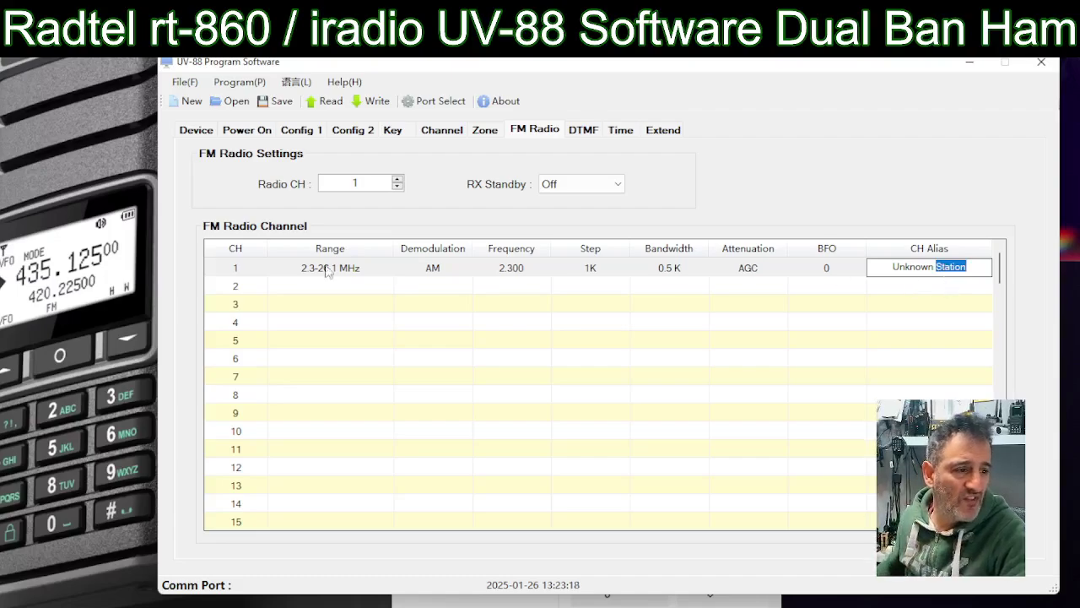
left_click(314, 288)
left_click(929, 269)
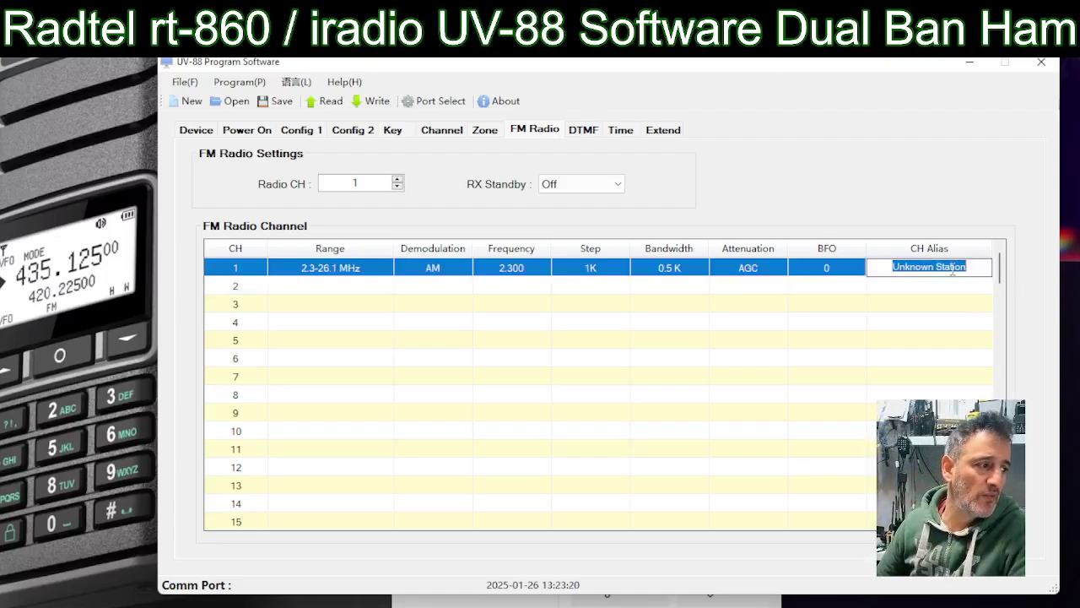
left_click(448, 267)
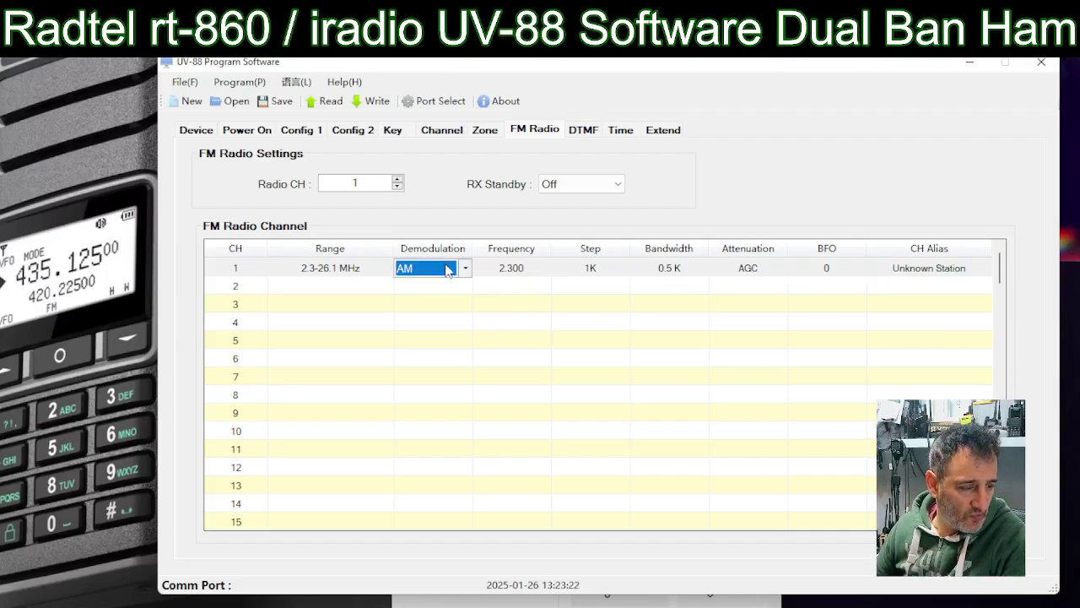
left_click(447, 267)
left_click(466, 268)
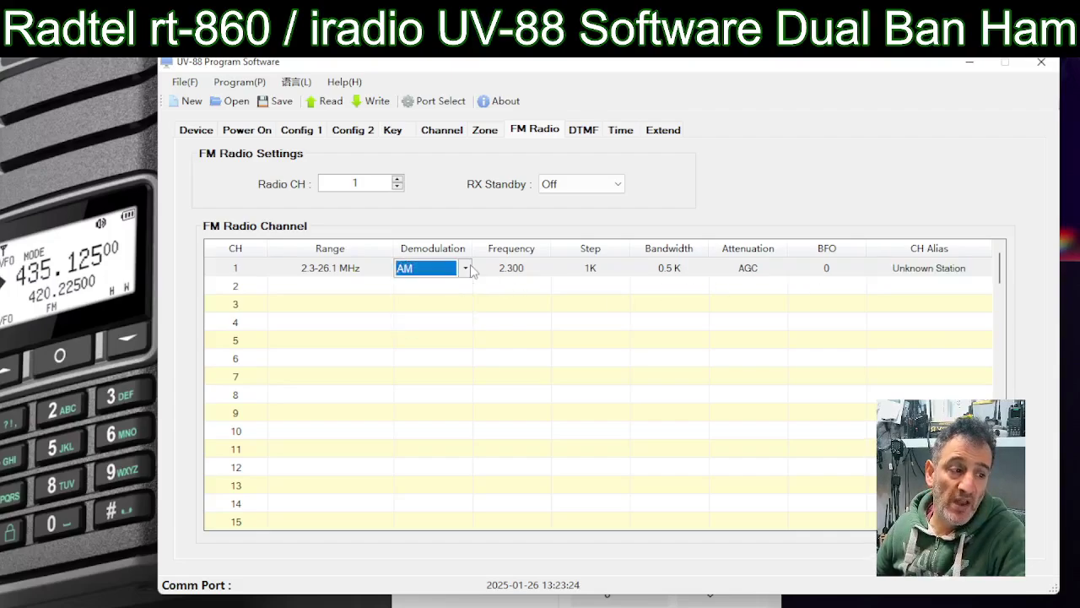
Step: Move through DTMF and auto power-off to the Extend page and leave GPS Enable Off
left_click(583, 133)
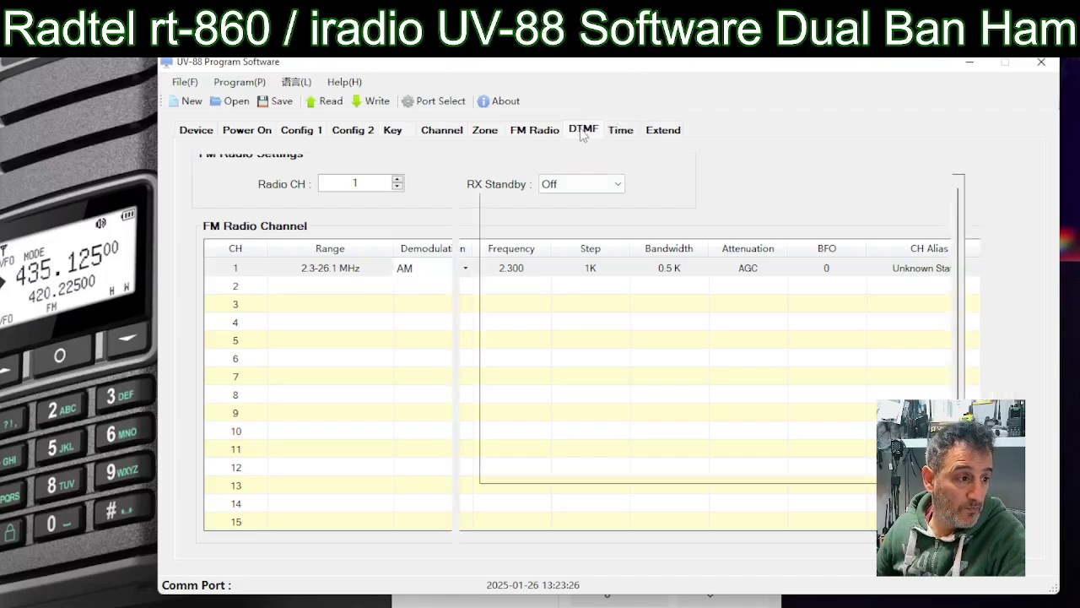
left_click(621, 133)
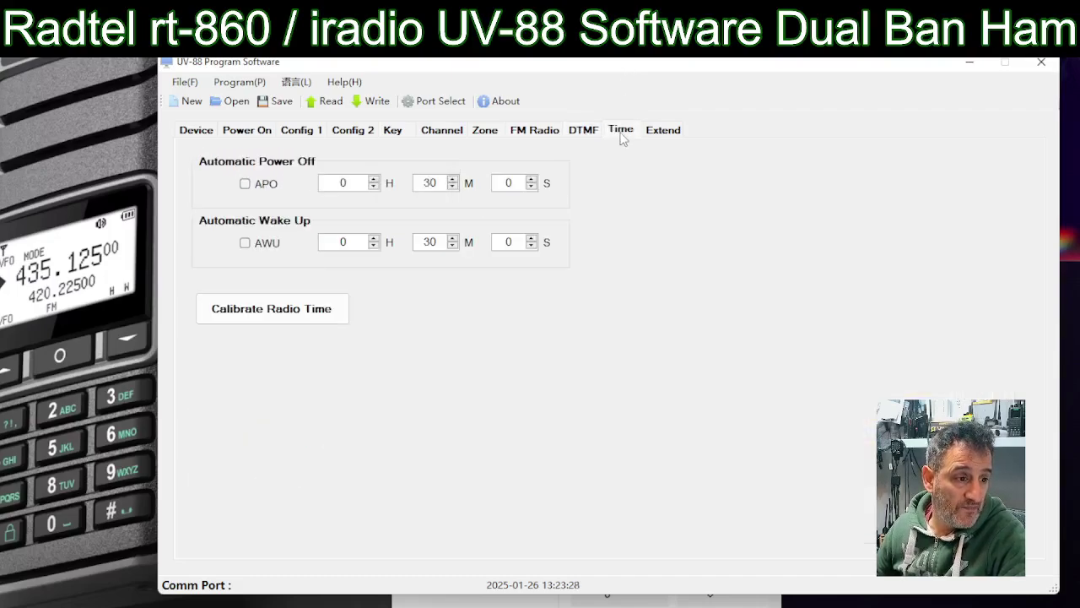
left_click(671, 135)
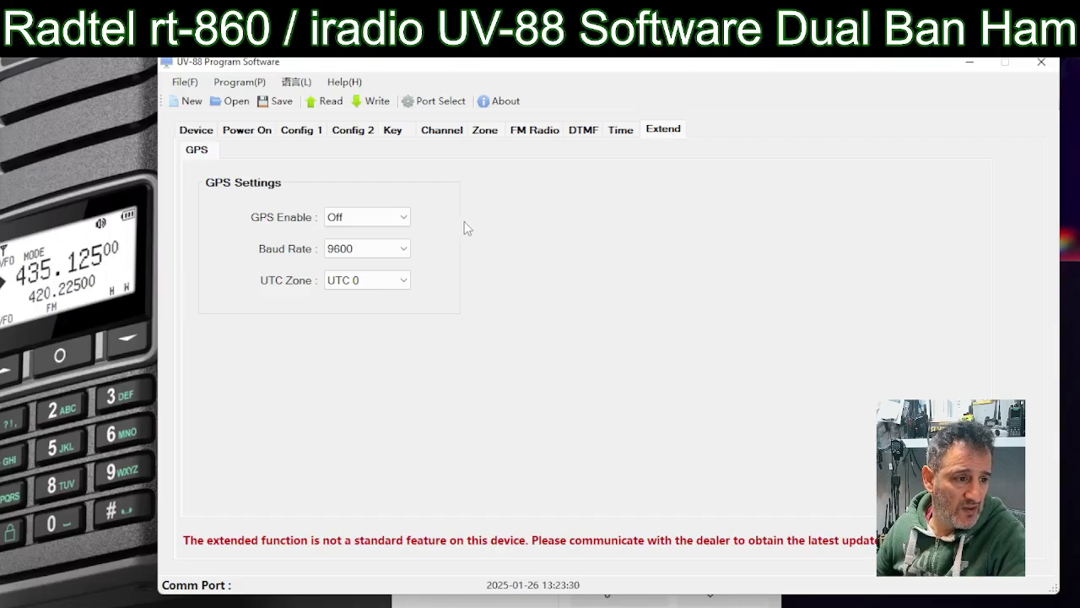
left_click(405, 217)
left_click(406, 218)
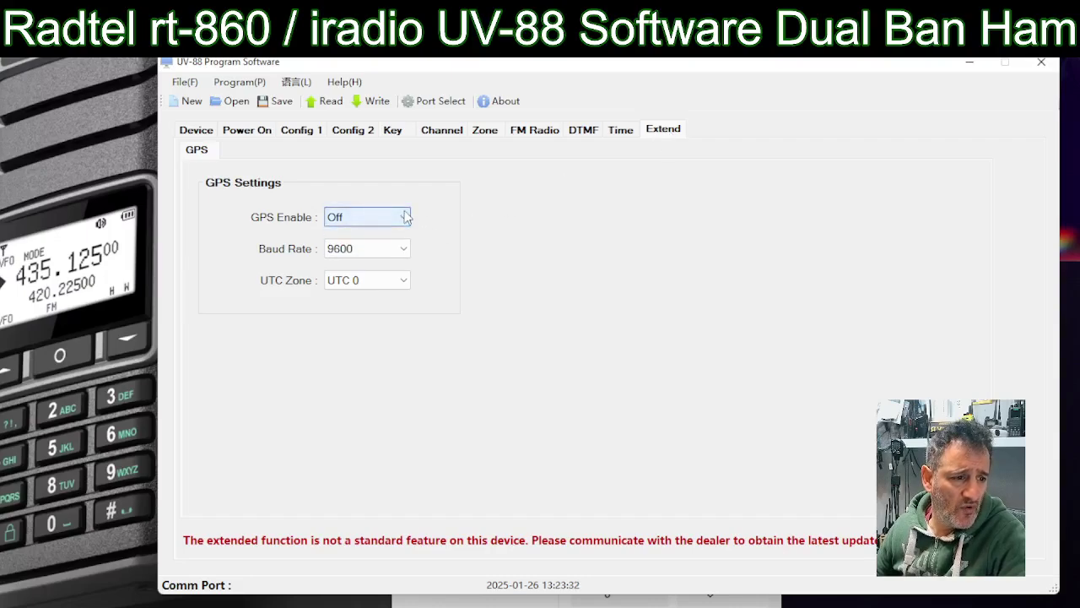
left_click(405, 216)
left_click(388, 231)
Step: Cycle through every settings page back to the Extend GPS page (9600 baud, UTC 0)
left_click(195, 132)
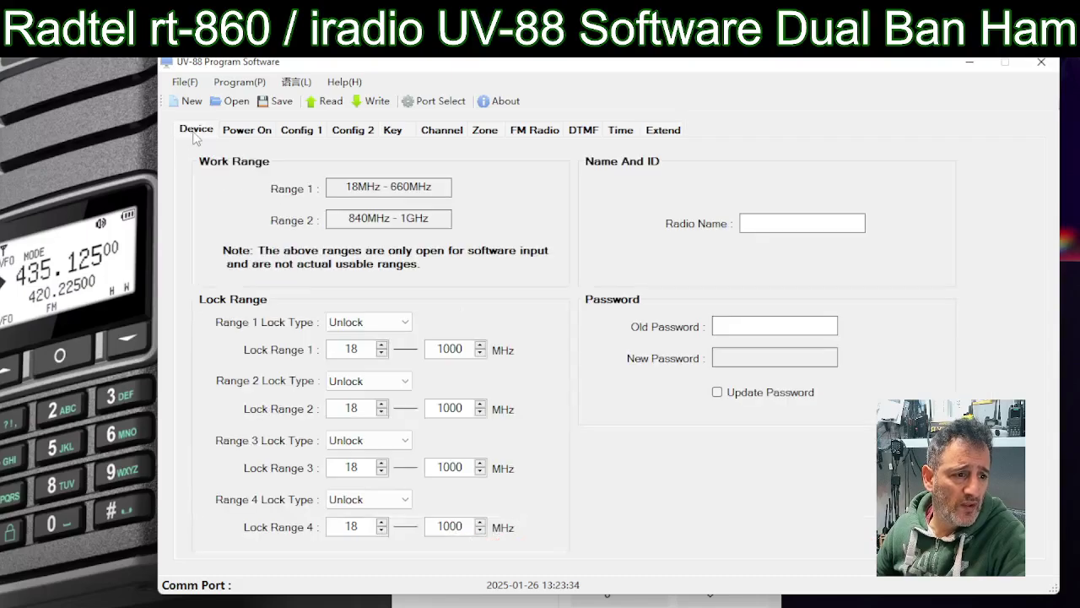
left_click(244, 132)
left_click(297, 134)
left_click(345, 135)
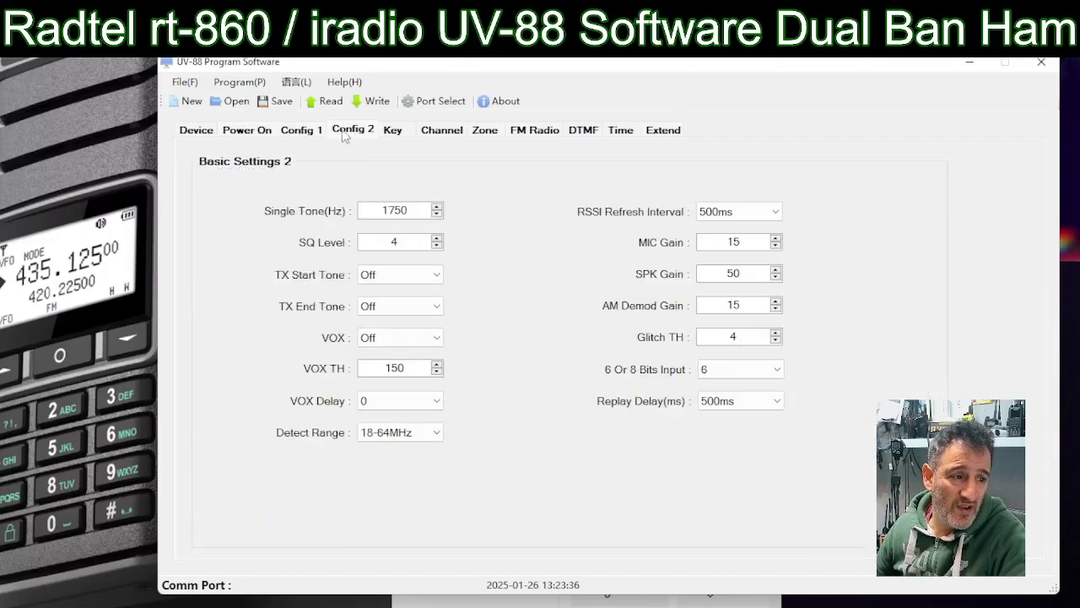
left_click(400, 133)
left_click(440, 135)
left_click(484, 133)
left_click(537, 134)
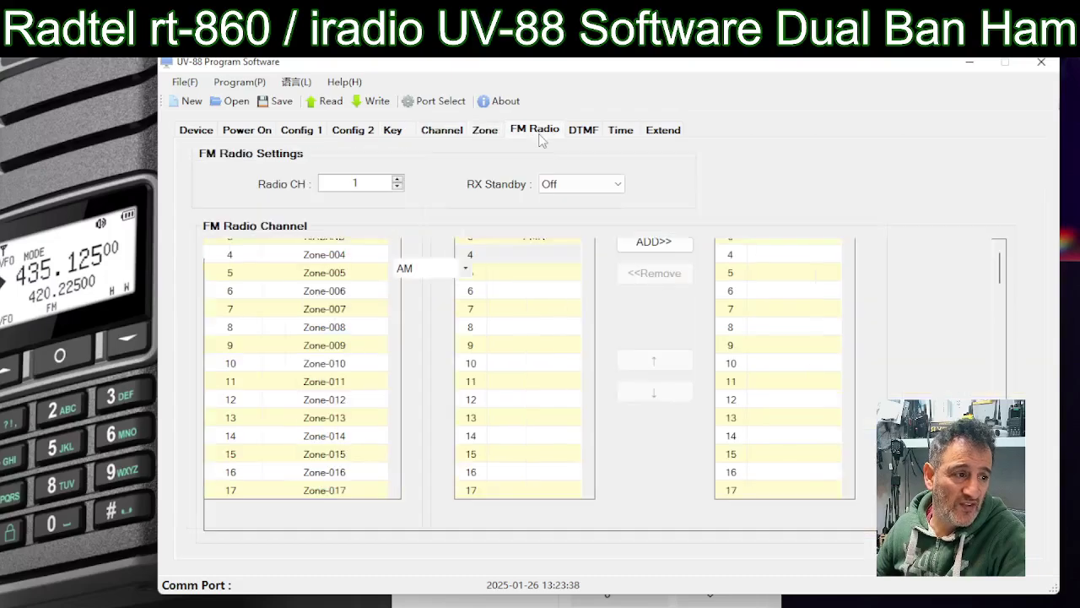
left_click(585, 133)
left_click(619, 133)
left_click(663, 130)
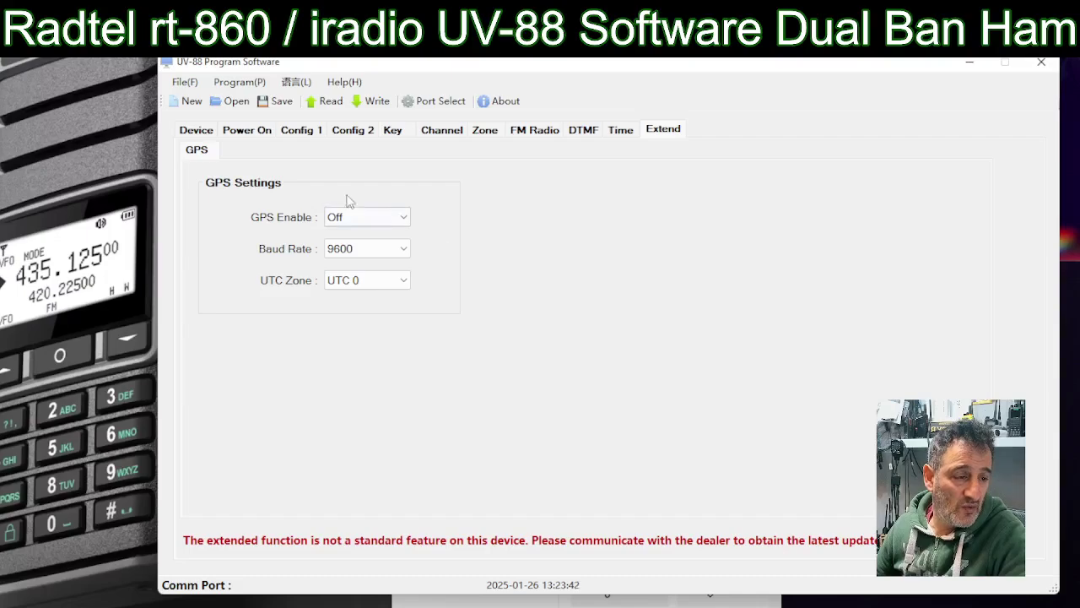
left_click(181, 83)
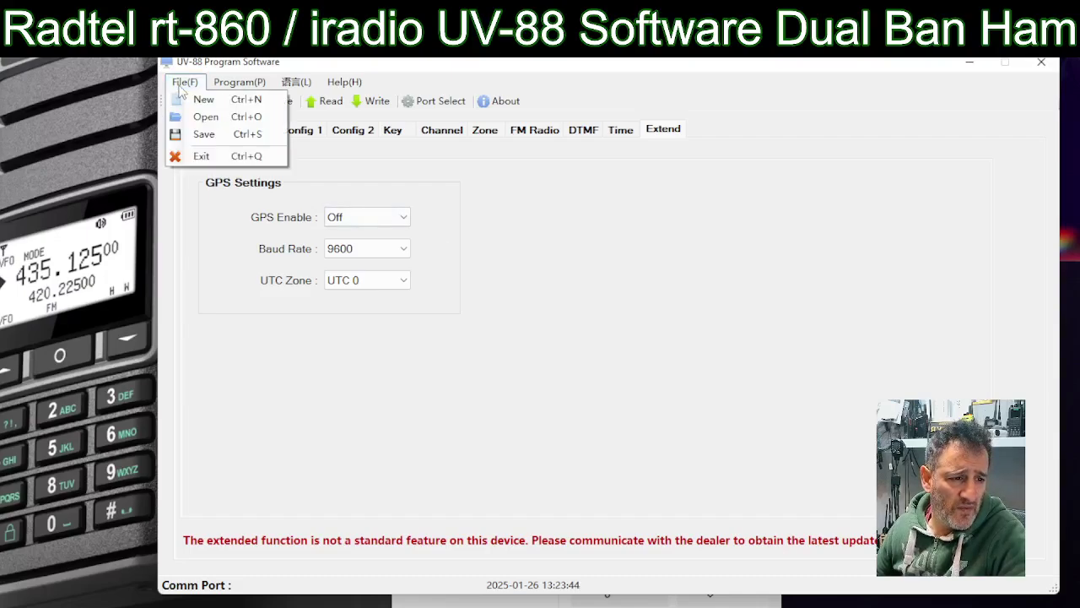
Step: Save the codeplug from the File menu as UV88 (.88dat) in Documents
left_click(205, 137)
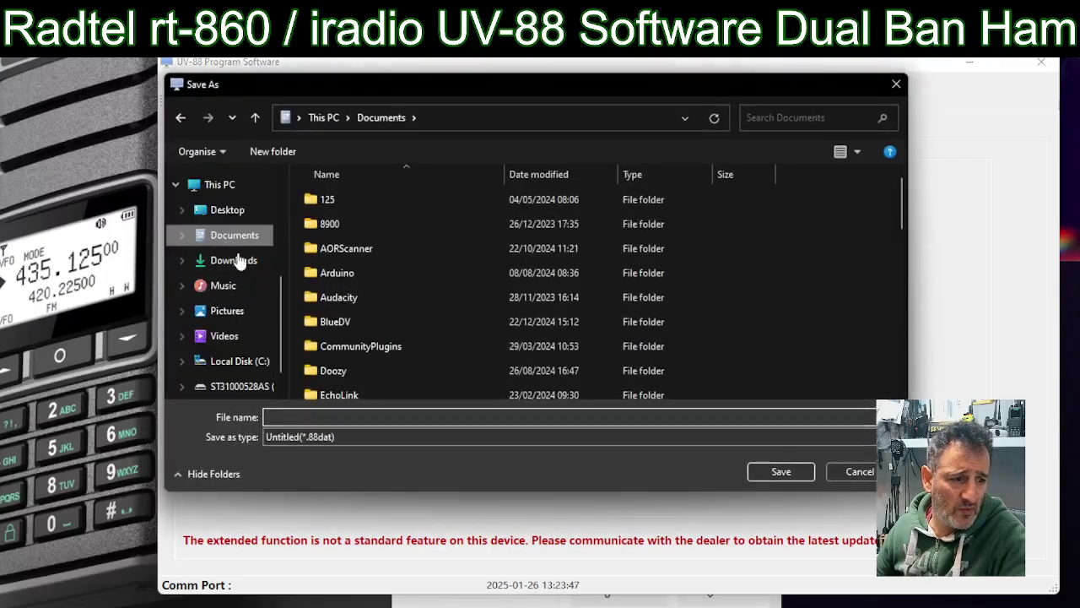
left_click(436, 412)
type("UV88")
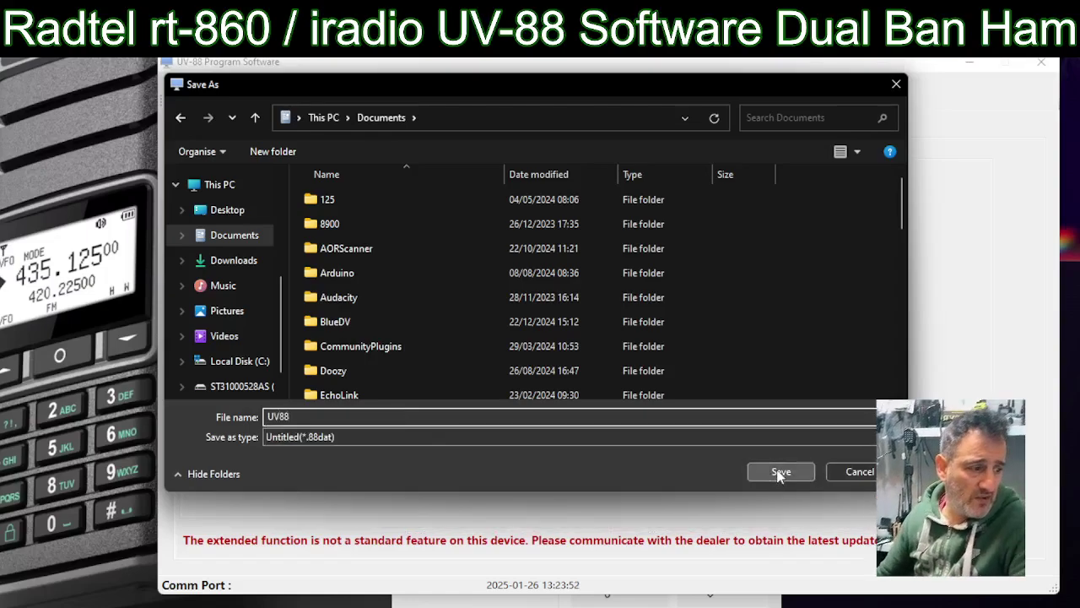
left_click(779, 472)
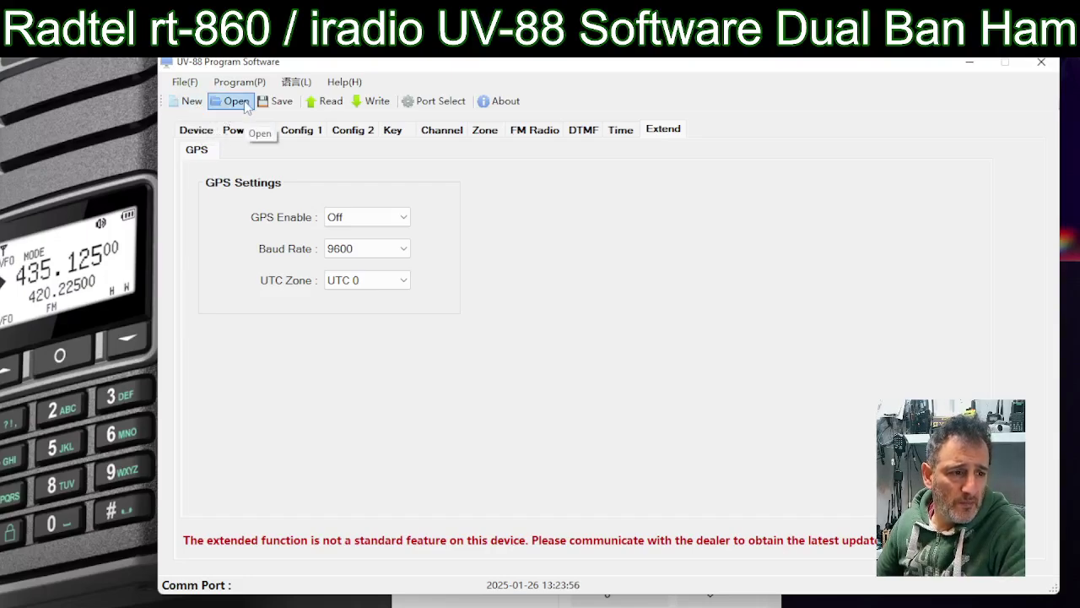
left_click(182, 82)
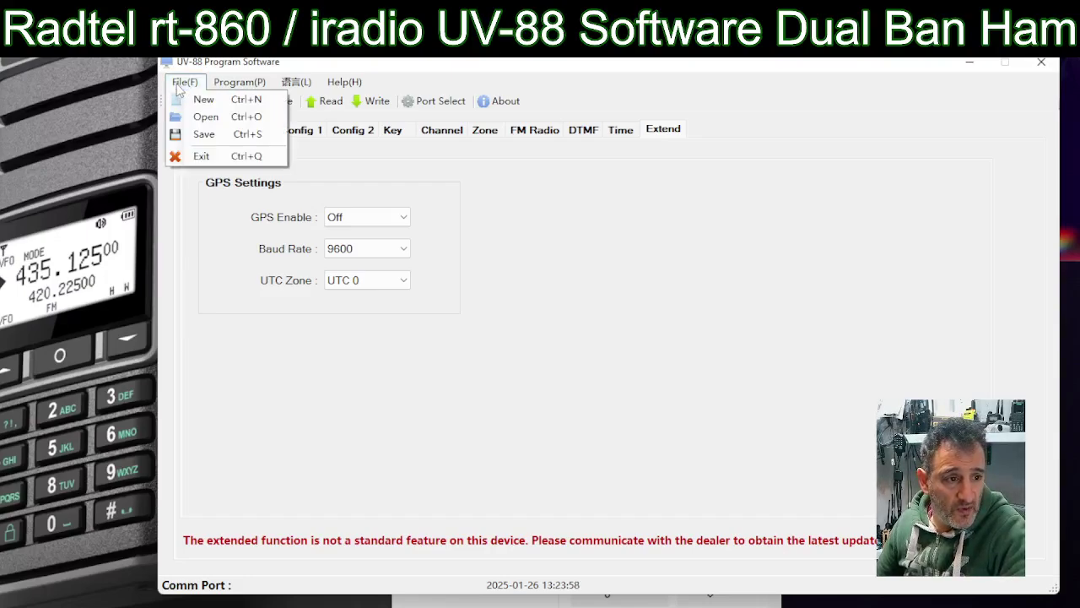
mouse_move(220, 89)
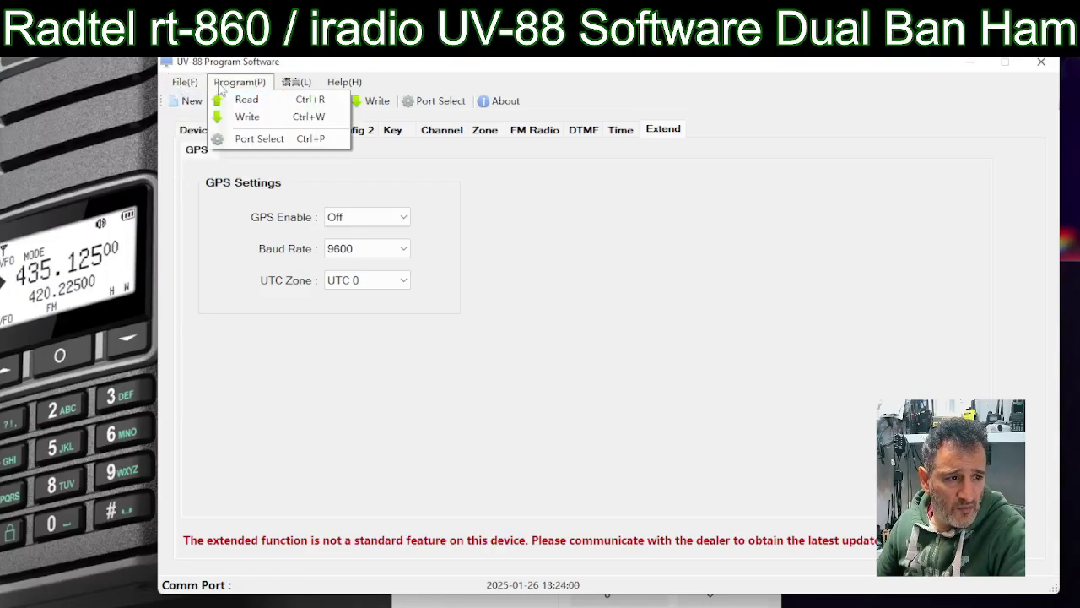
mouse_move(291, 88)
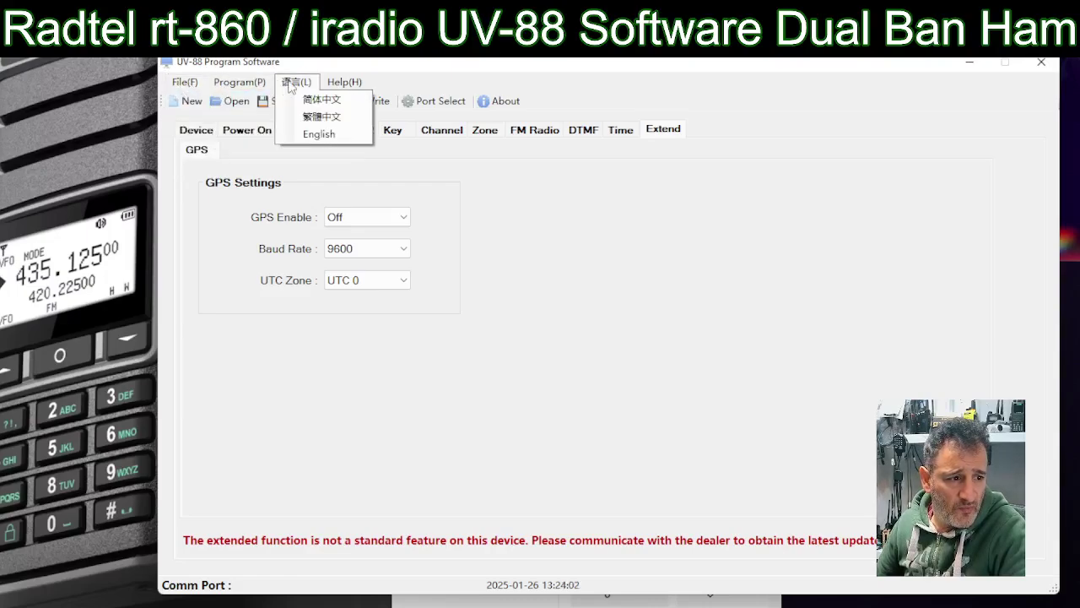
key("Left")
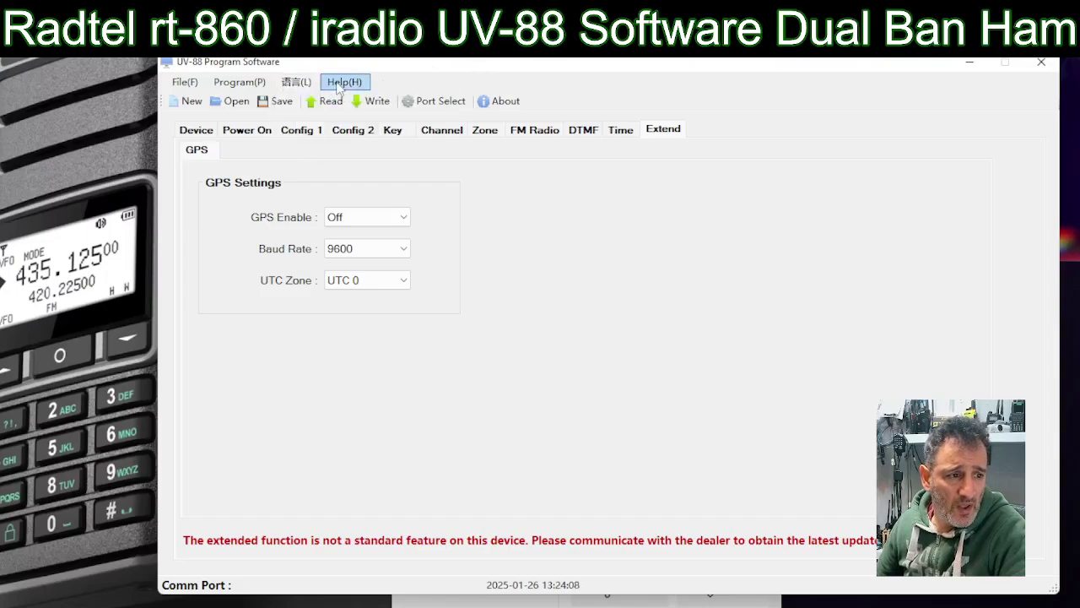
left_click(358, 100)
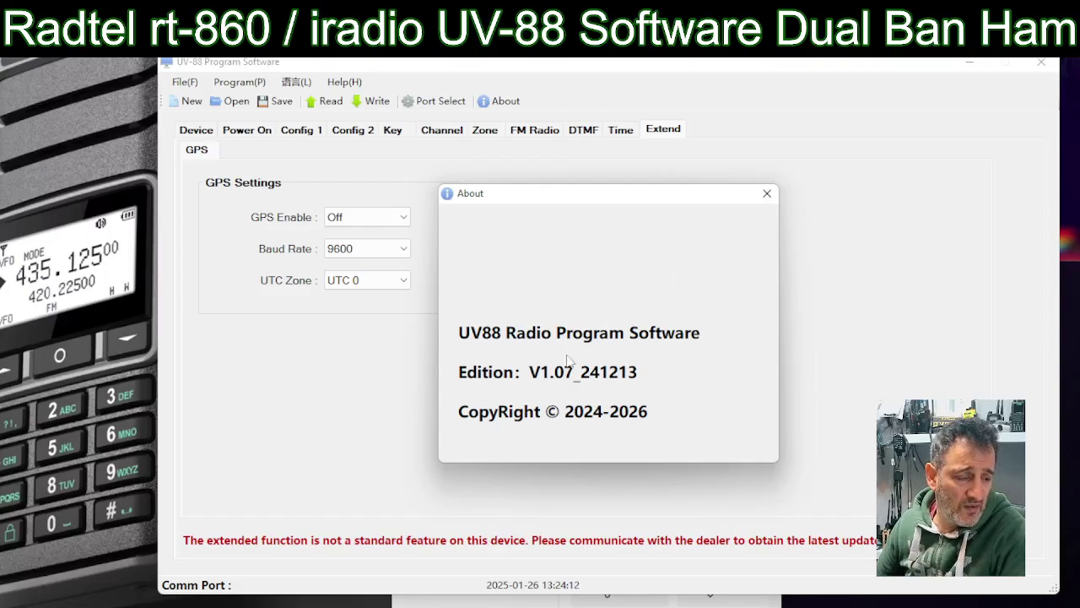
left_click(767, 195)
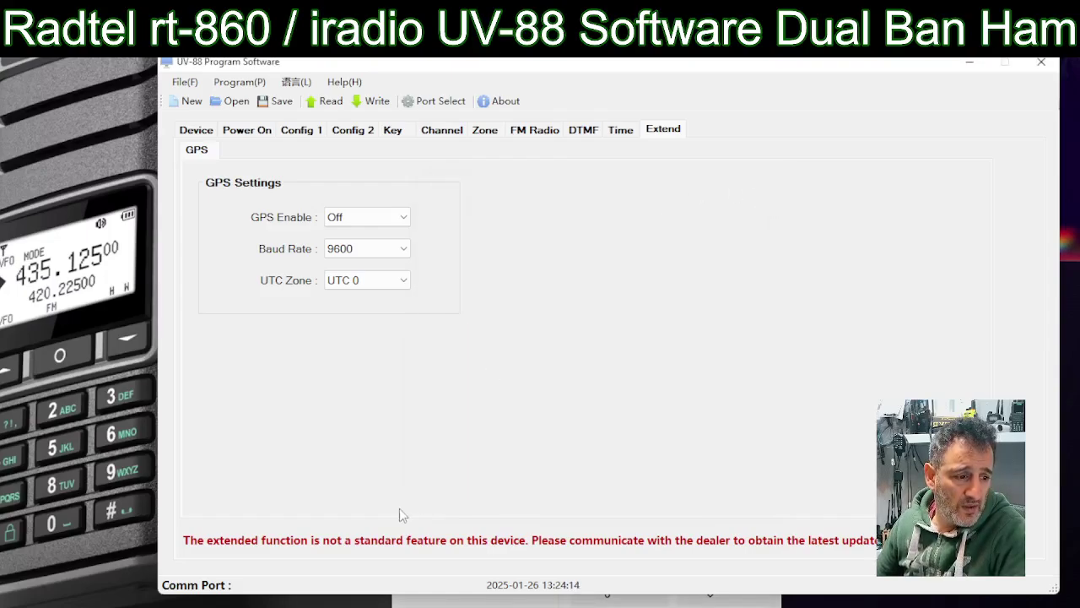
Step: Search Windows for RT4D and launch RT-4D CPS V1_15_241130.exe
key("super")
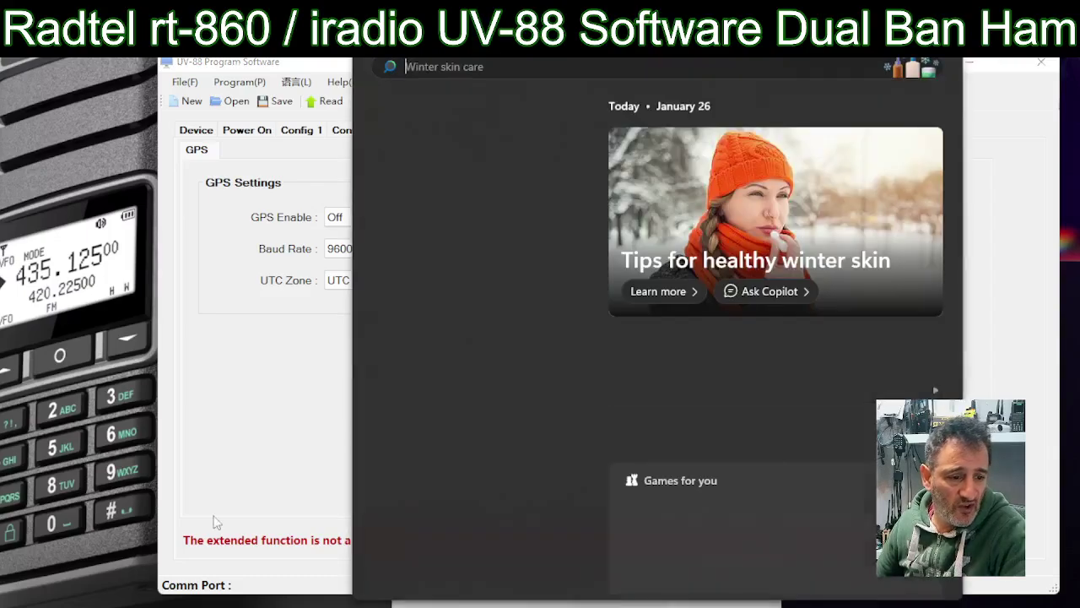
type("T")
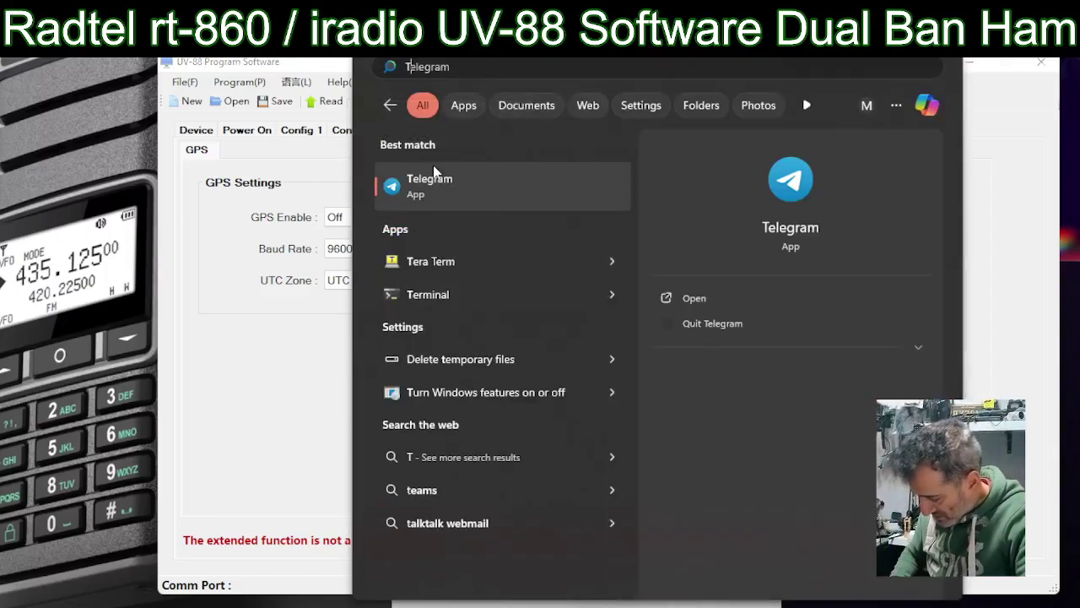
key("BackSpace")
type("RT")
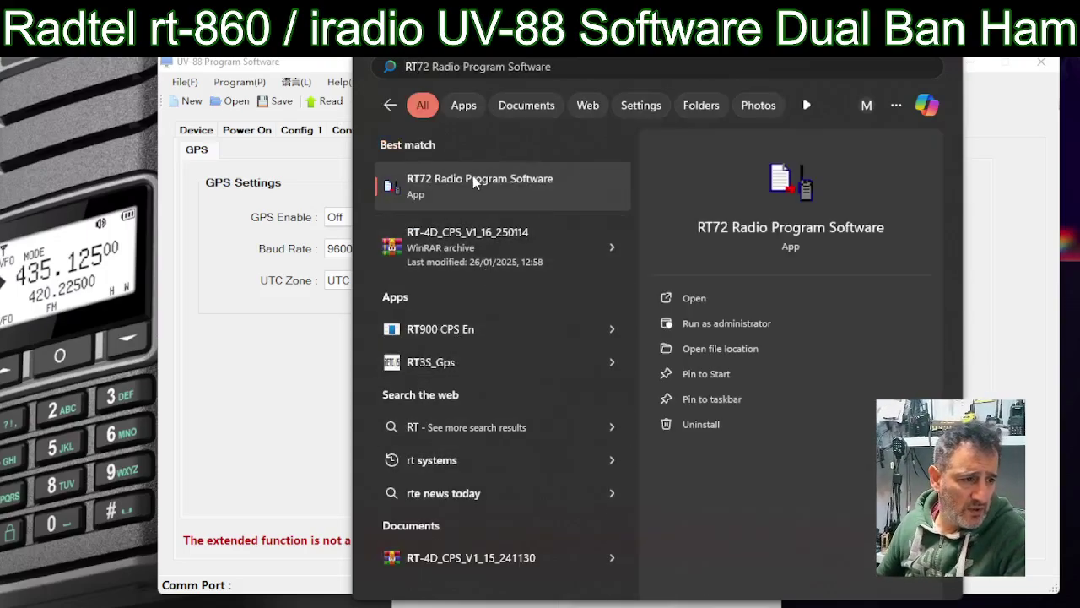
type("4D")
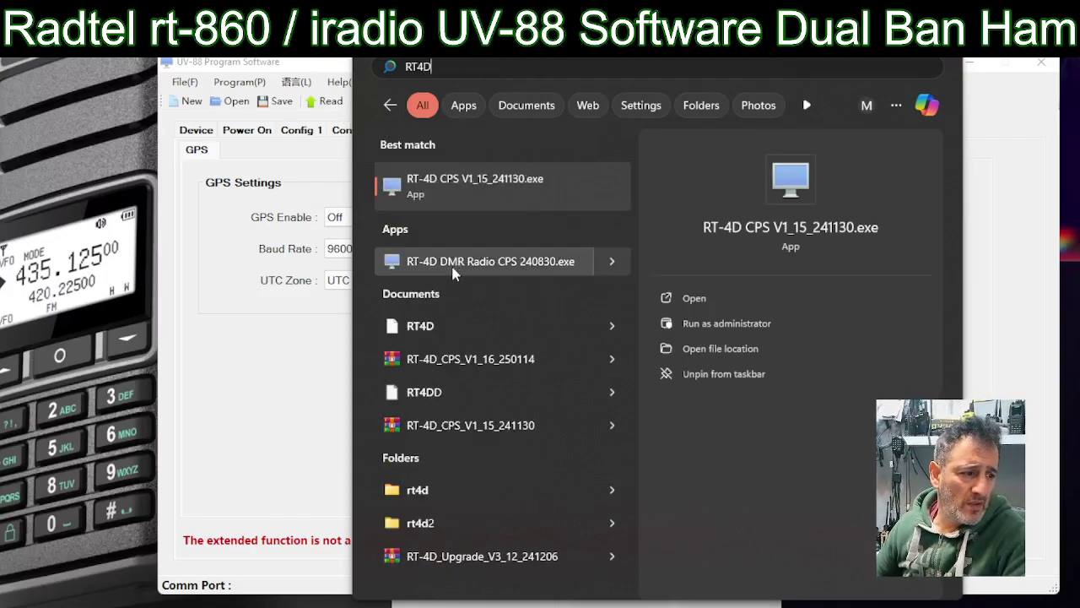
left_click(449, 184)
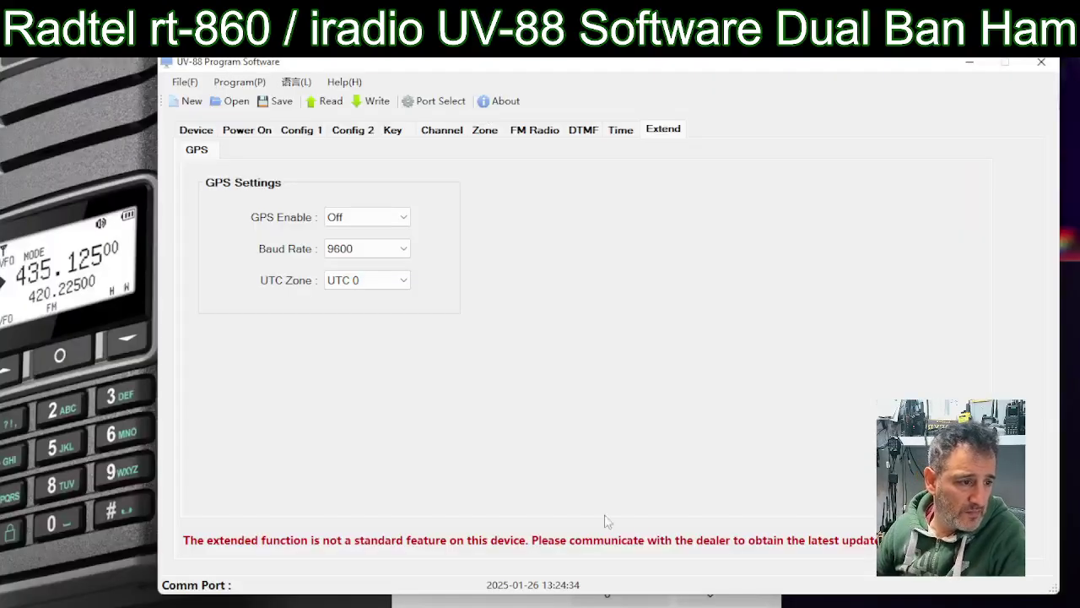
left_click(686, 601)
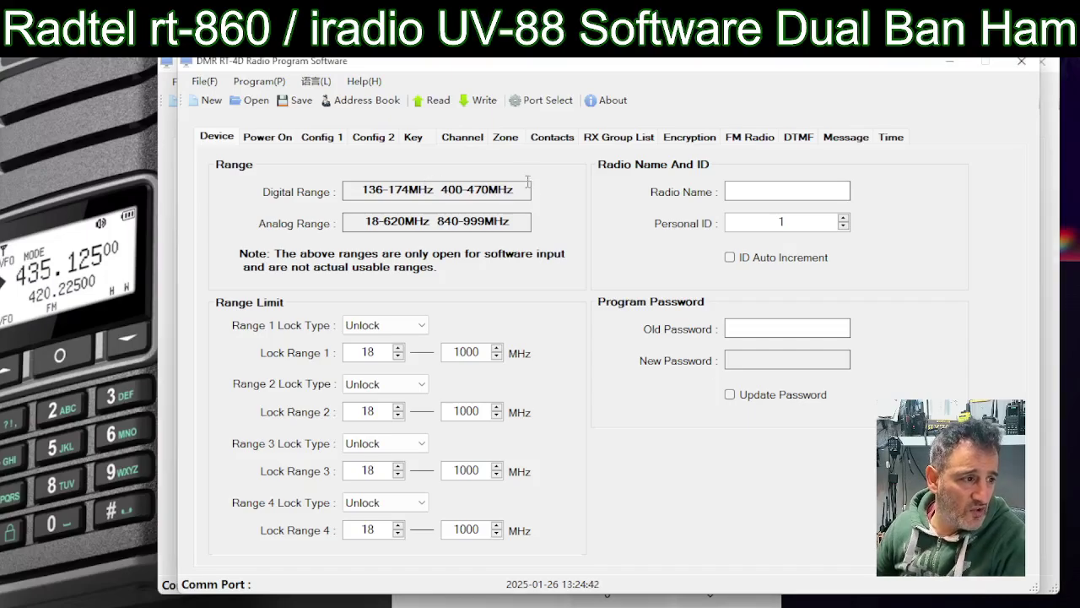
Step: Browse the RT-4D Zone, Contacts, RX Group List and Channel pages
left_click(504, 142)
left_click(548, 141)
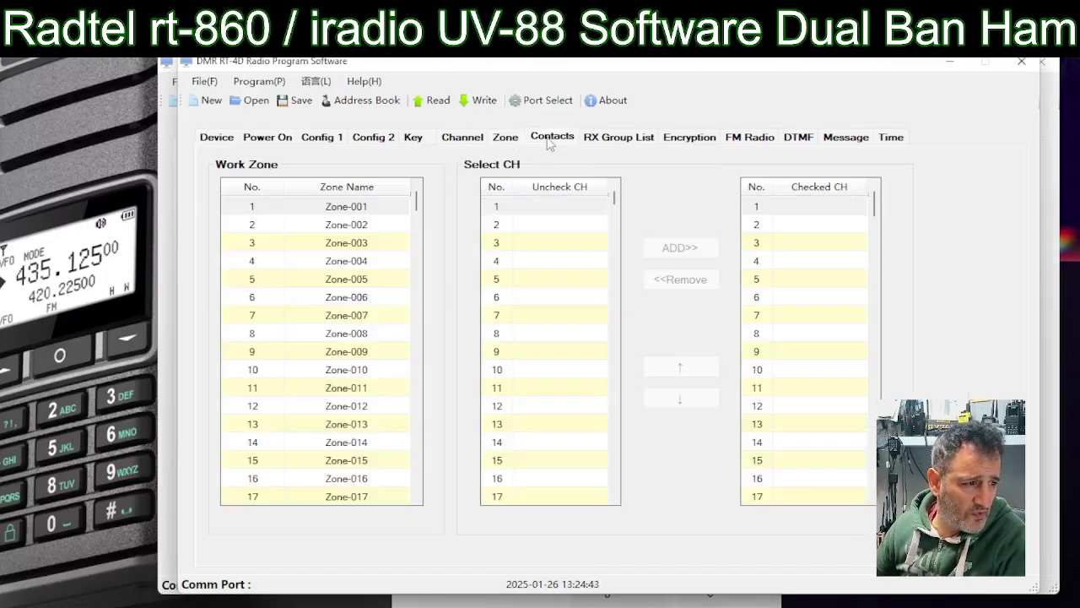
left_click(615, 140)
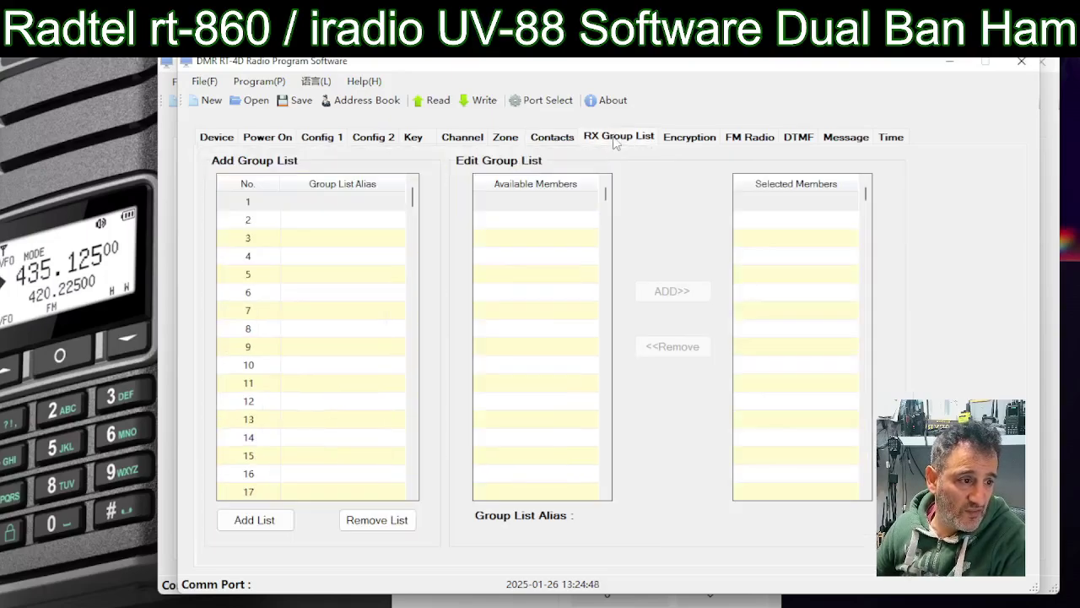
left_click(557, 142)
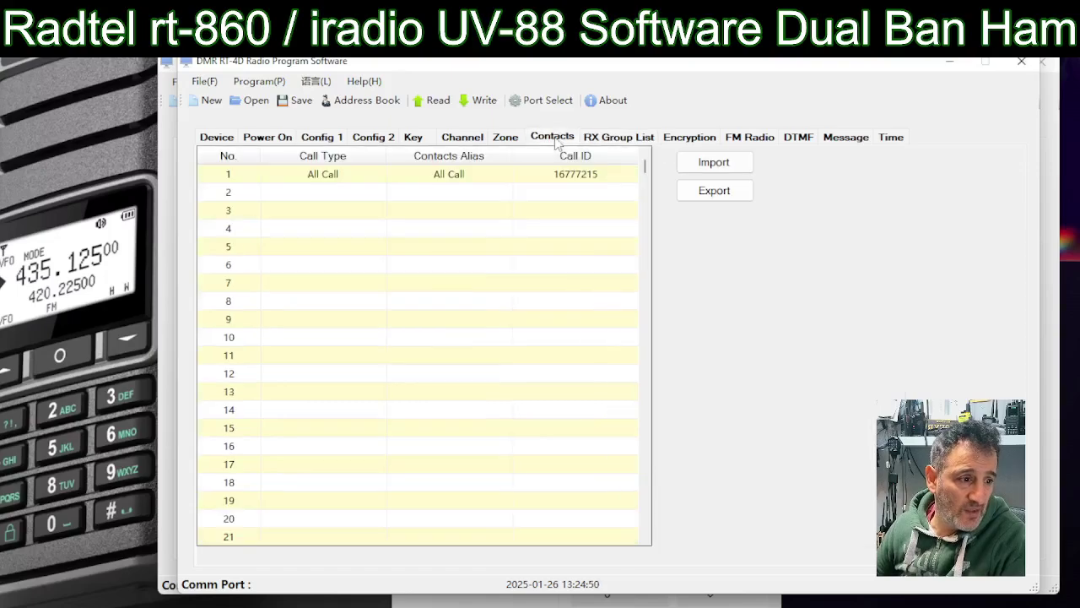
left_click(508, 142)
left_click(475, 142)
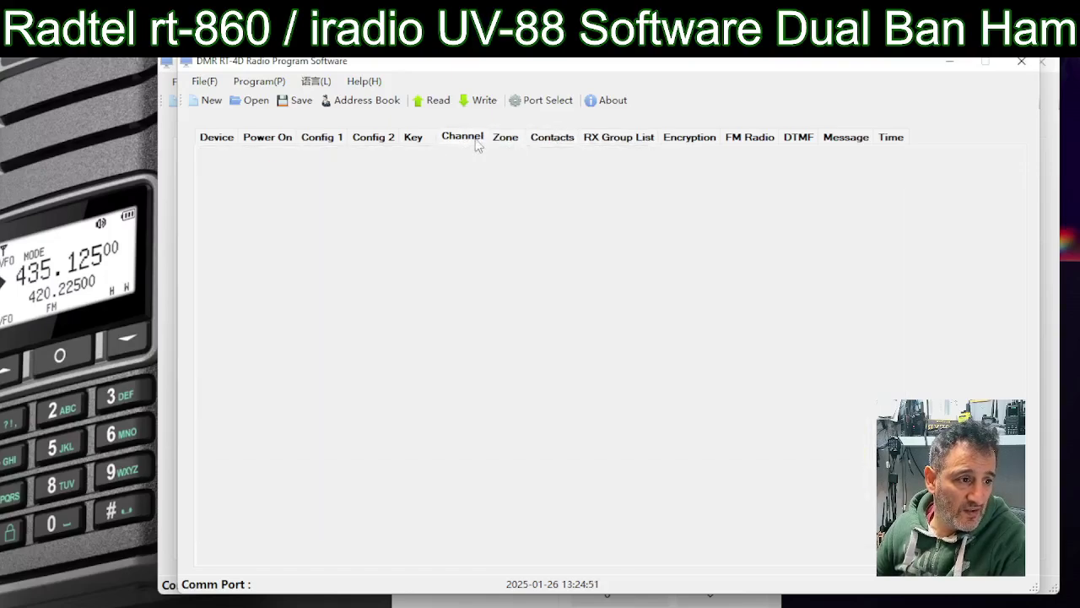
Step: Review the Encryption, FM Radio and DTMF pages, then minimise RT-4D back to UV-88
left_click(517, 142)
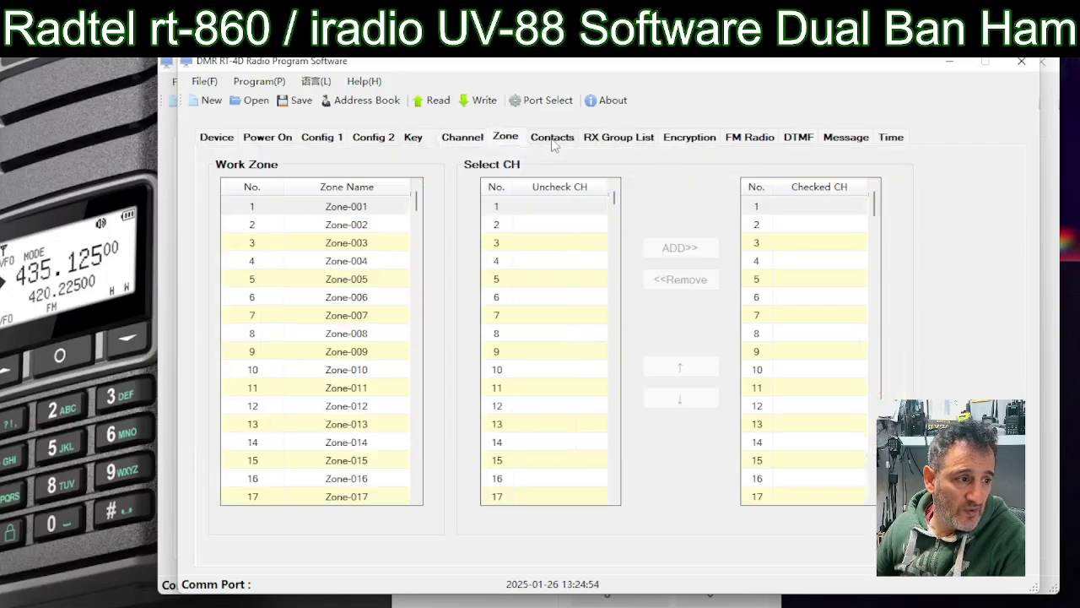
left_click(553, 140)
left_click(604, 139)
left_click(687, 143)
left_click(734, 142)
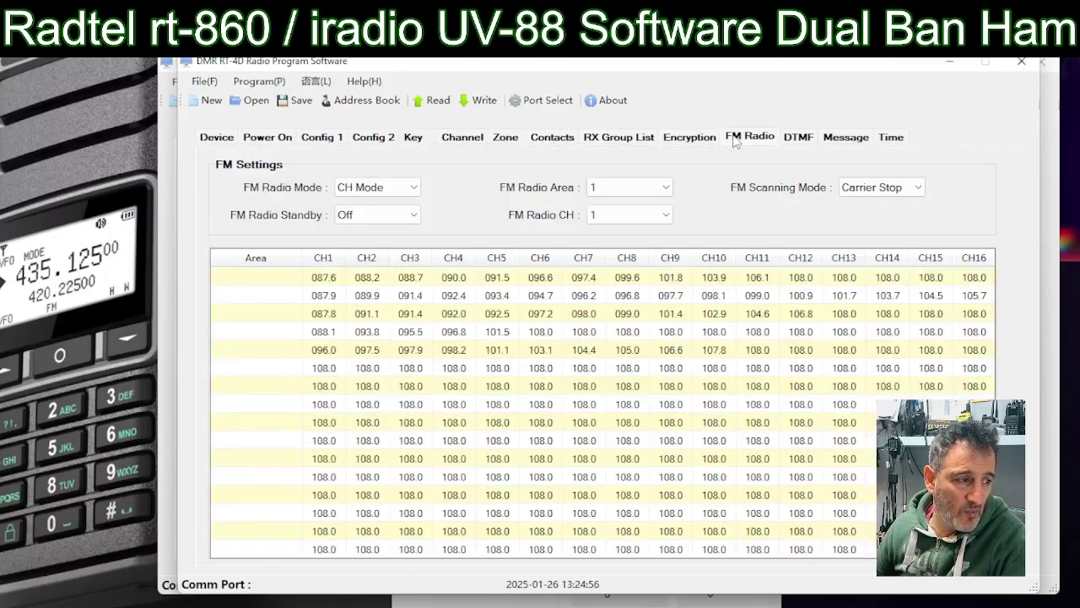
left_click(798, 138)
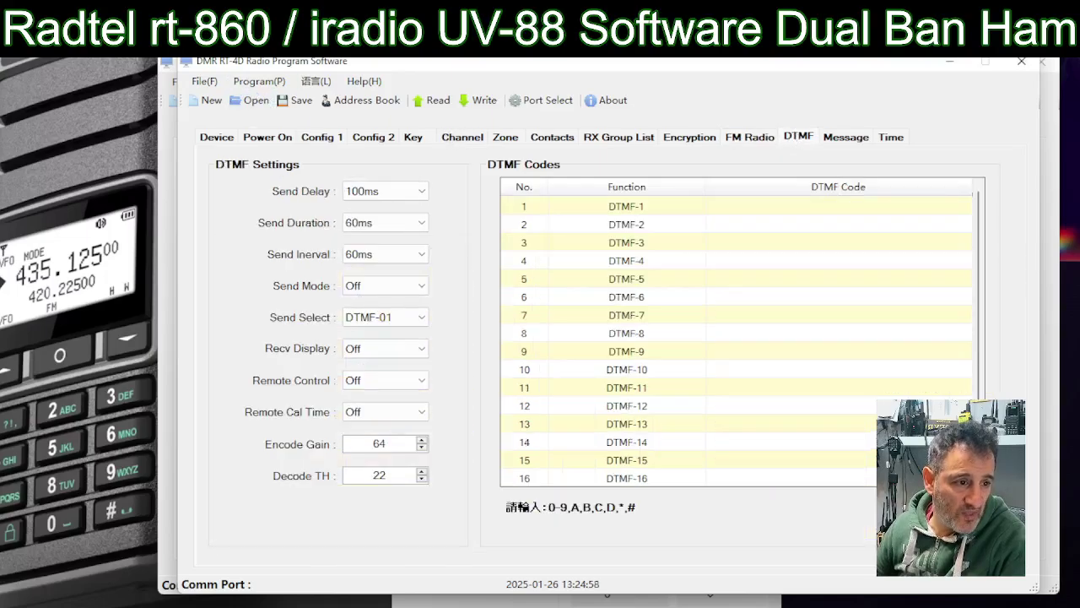
left_click_drag(851, 66, 841, 68)
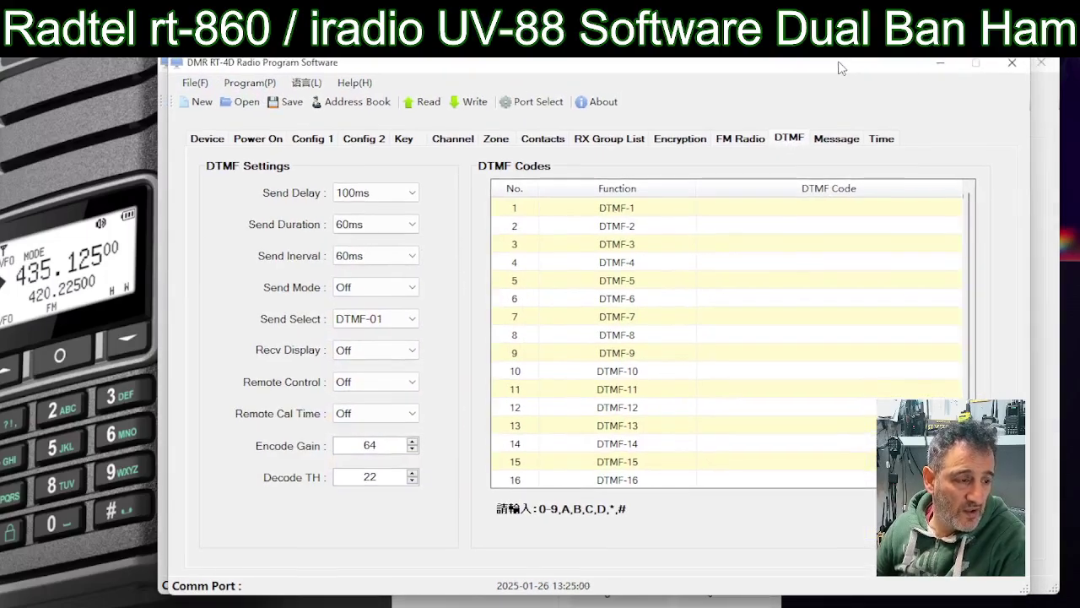
left_click(942, 67)
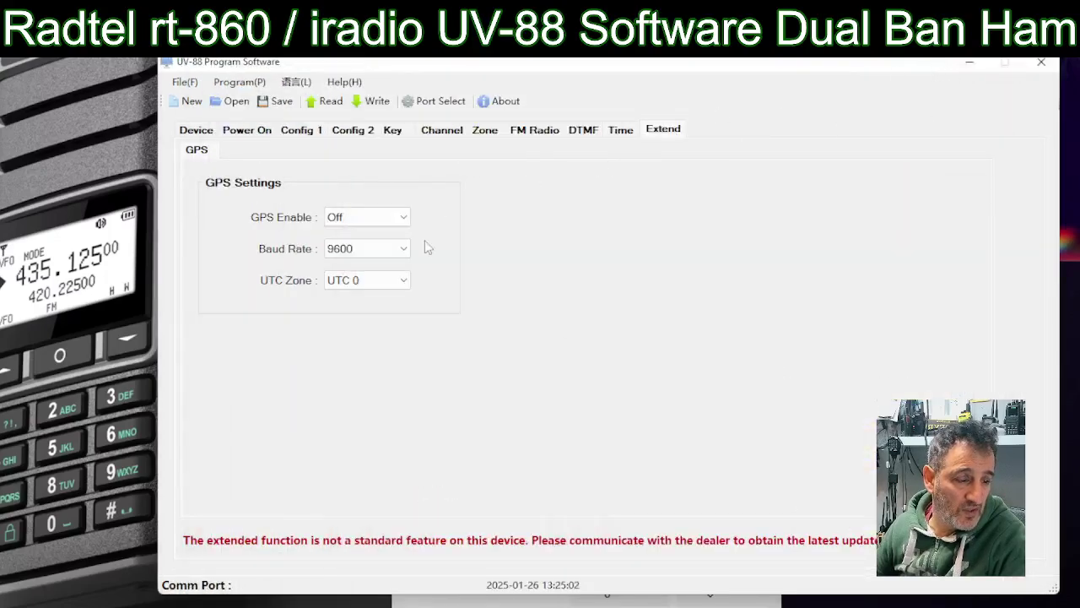